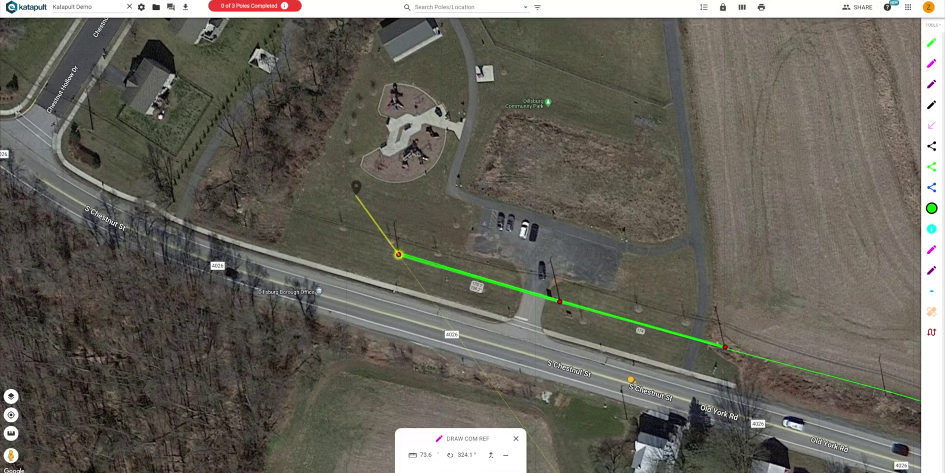
Finish the communications reference line, then select the next pole and begin a power reference
left_click(238, 206)
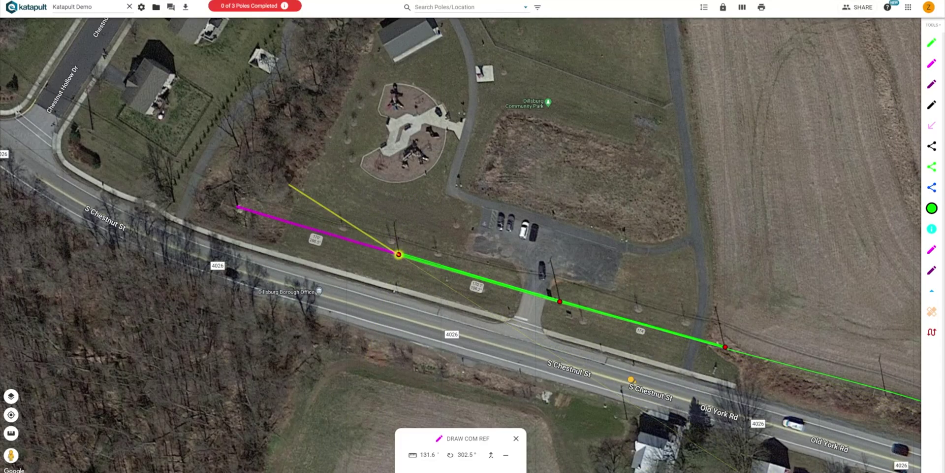
left_click_drag(672, 245, 530, 175)
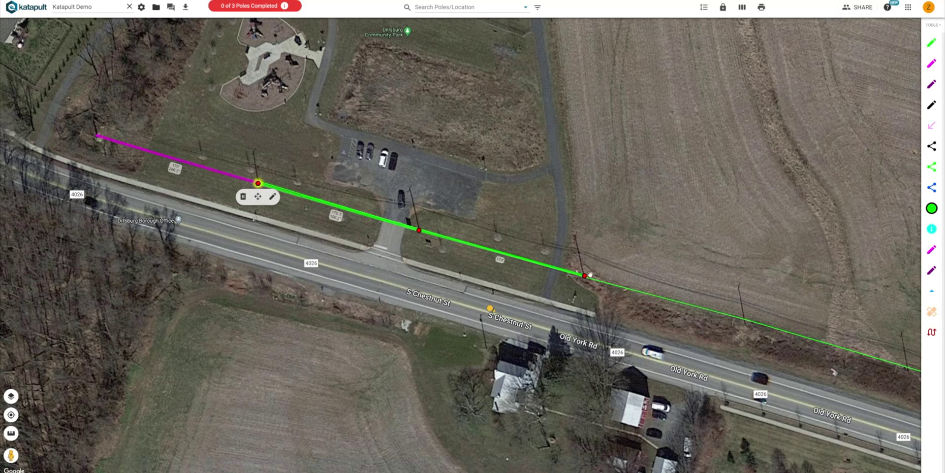
left_click(586, 275)
left_click(932, 84)
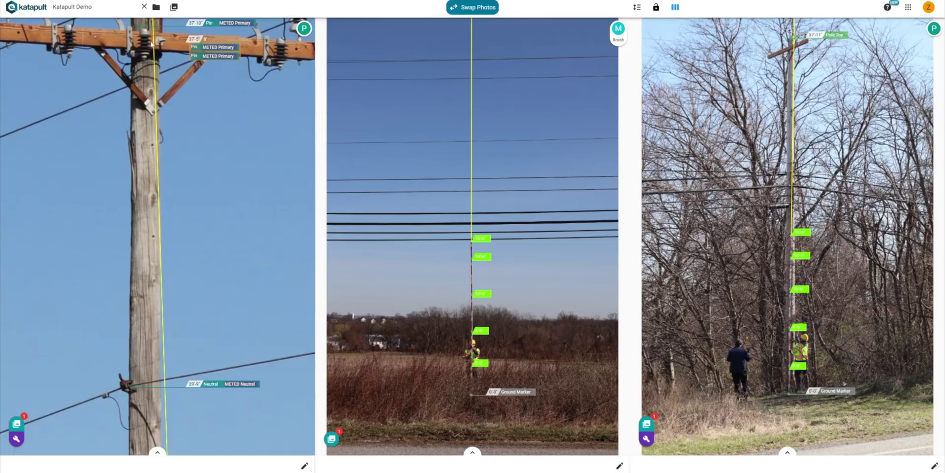
Select pole 023 on the job map and tick it as Done
left_click(151, 43)
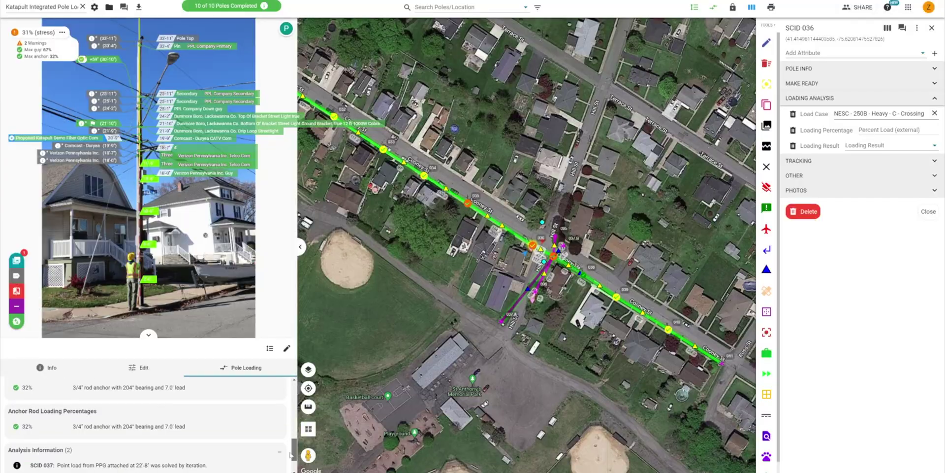
scroll(289, 469, "down", 2)
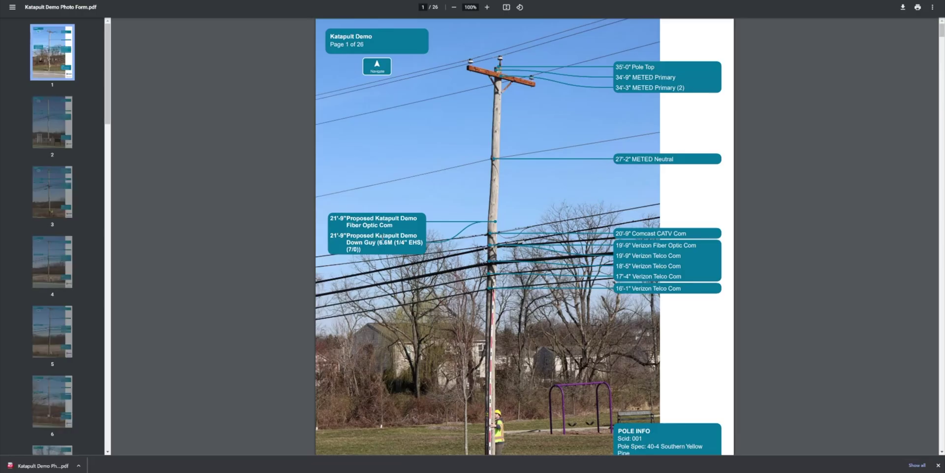
scroll(608, 186, "down", 2)
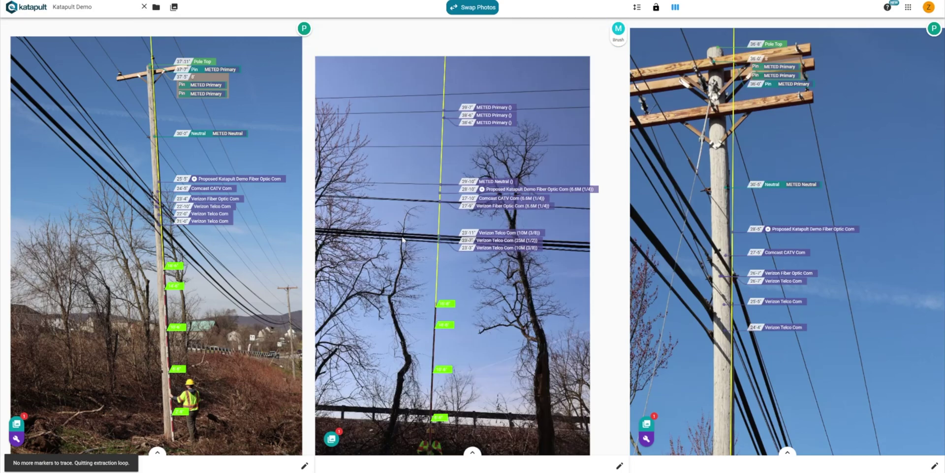
scroll(237, 228, "down", 1)
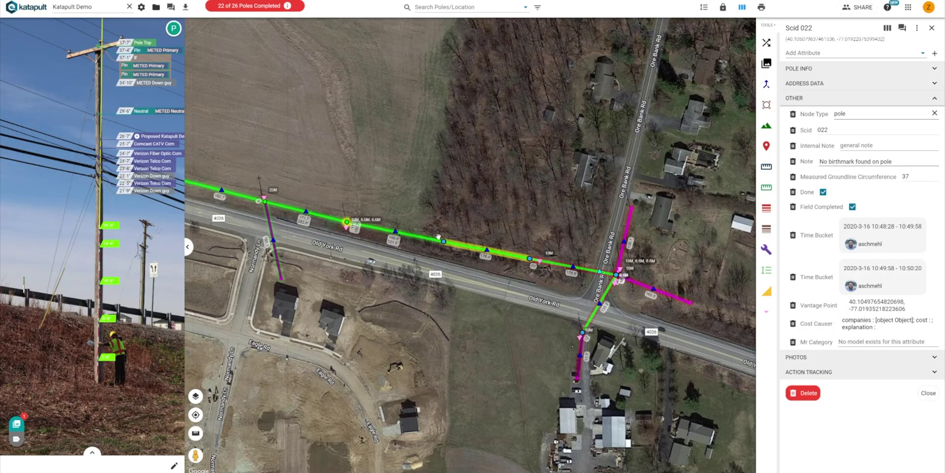
left_click(442, 240)
left_click(823, 162)
left_click_drag(498, 309, 430, 307)
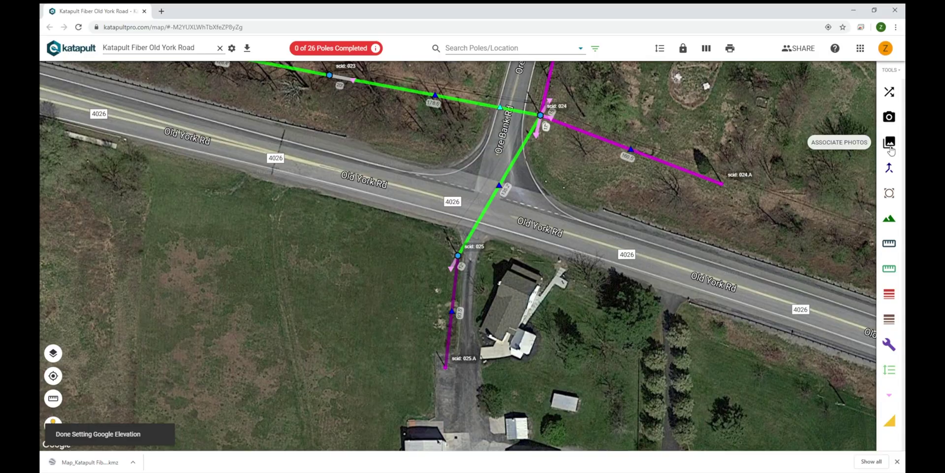
Associate all photos with every node and connection, then open the photo's birthmark entry
left_click(890, 144)
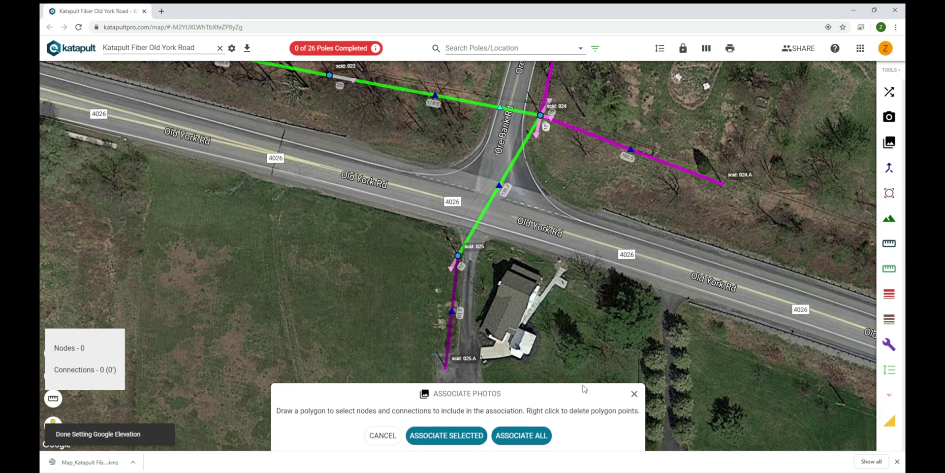
left_click(538, 436)
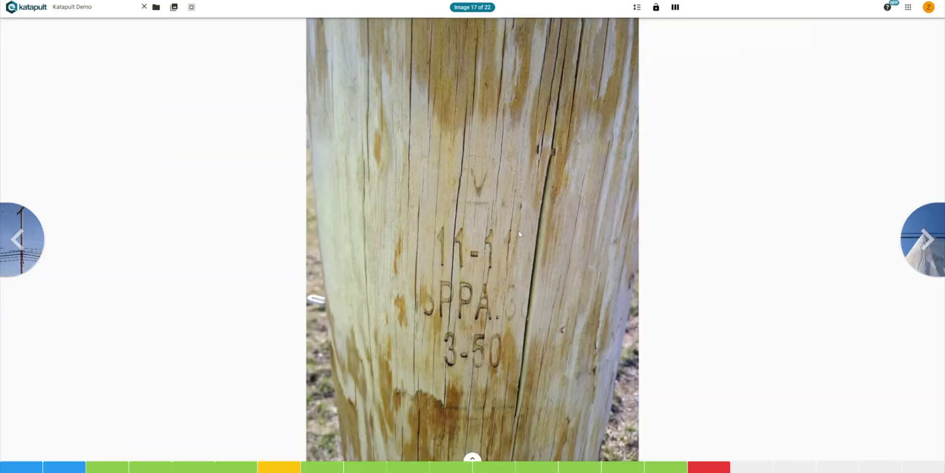
key("b")
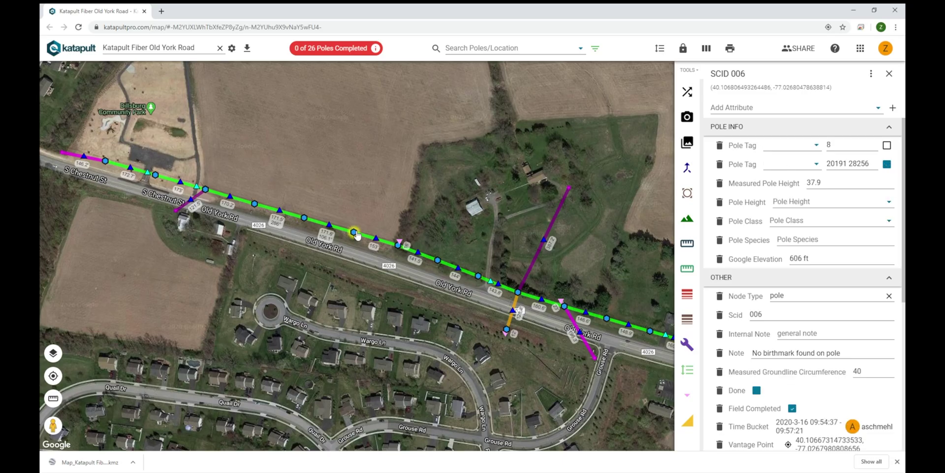
Set pole 006's two pole tag owners to Verizon and MET-ED
left_click(782, 201)
left_click(794, 147)
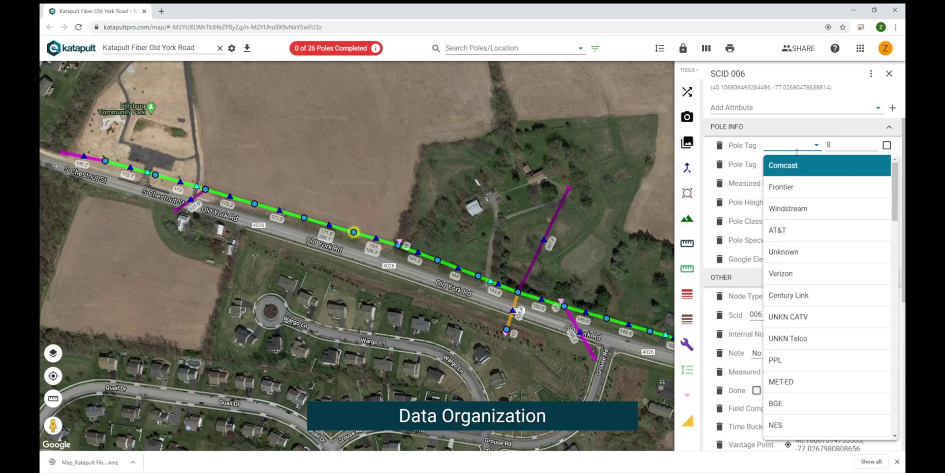
type("ver")
left_click(790, 166)
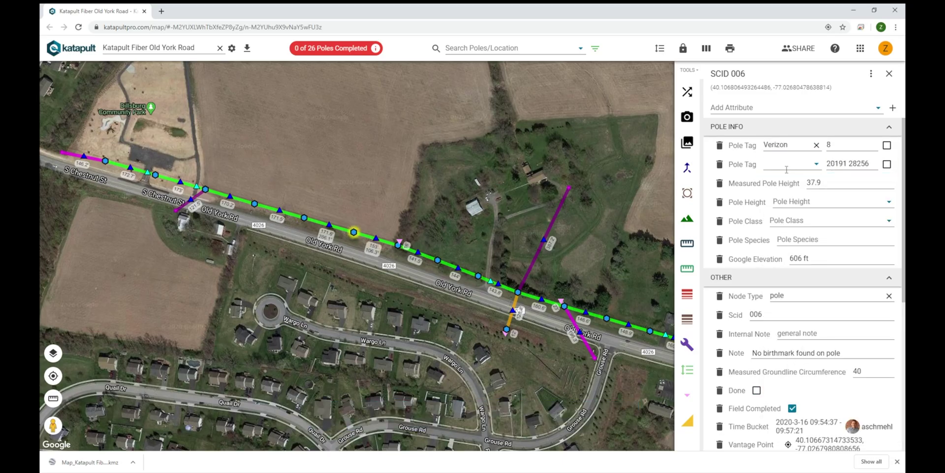
left_click(787, 168)
type("met")
left_click(790, 185)
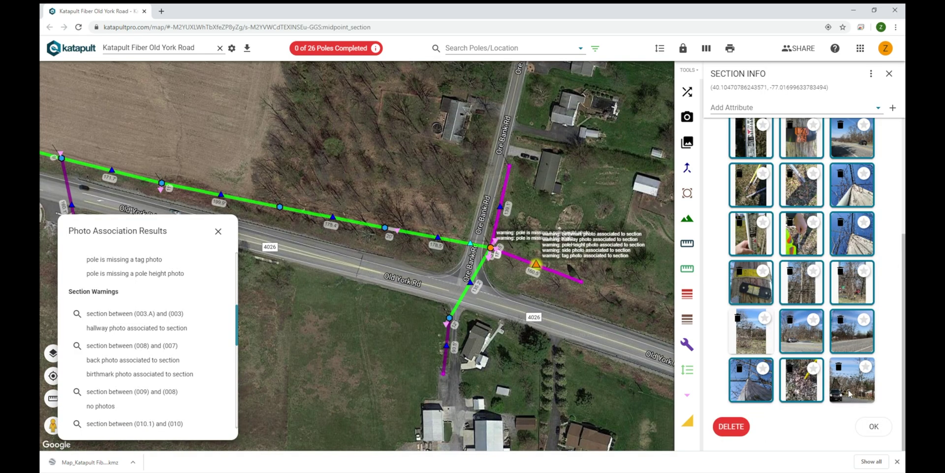
Drag the selected Section Info photos onto the pole and bring up the model list
left_click(849, 393)
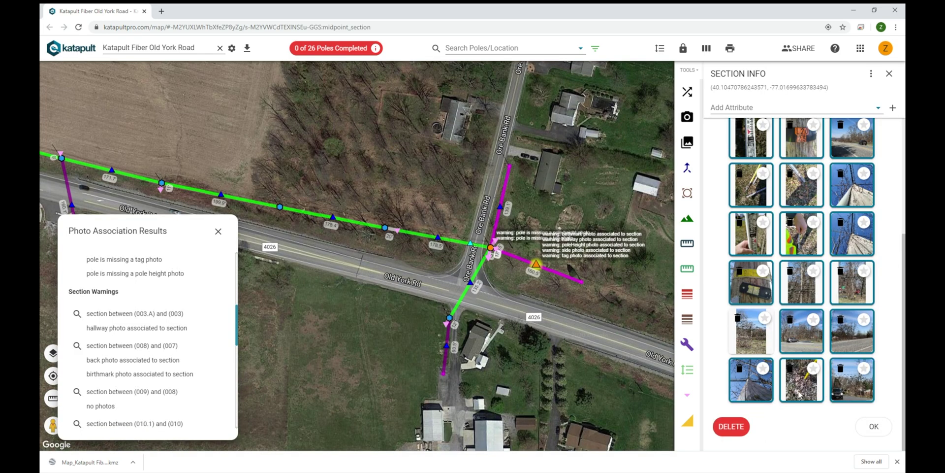
left_click_drag(750, 392, 576, 303)
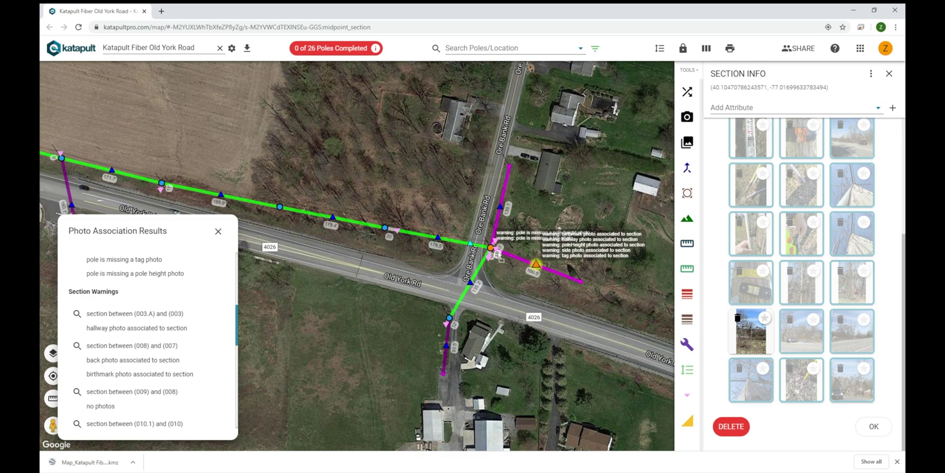
left_click_drag(493, 251, 493, 252)
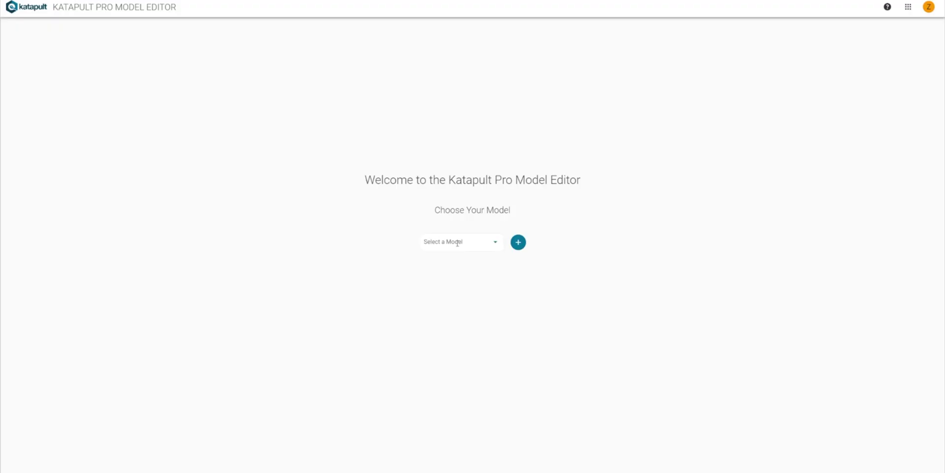
left_click(456, 242)
scroll(464, 323, "down", 1)
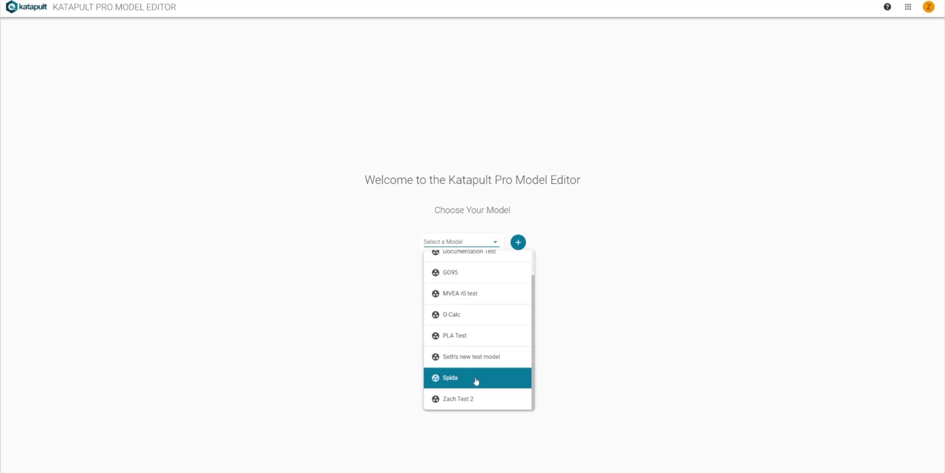
Start a new model and change the Katapult Demo attribute's input type to Dropdown
scroll(482, 310, "up", 1)
left_click(585, 252)
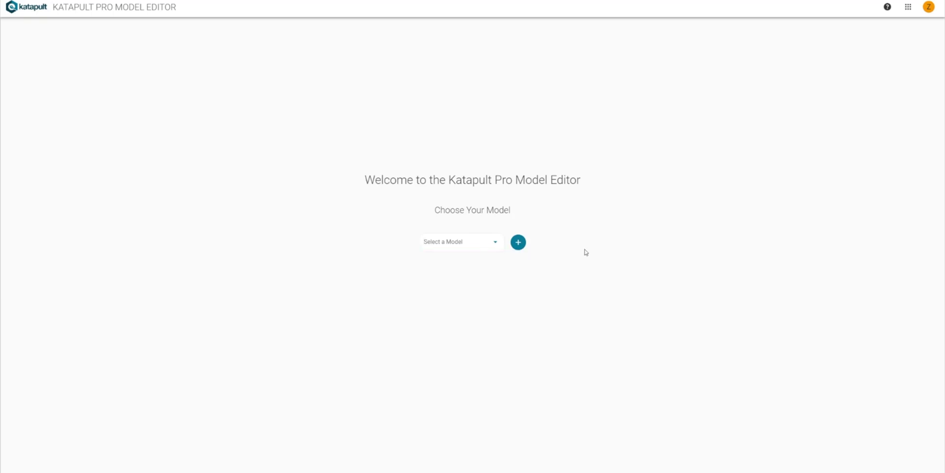
left_click(520, 243)
left_click(475, 229)
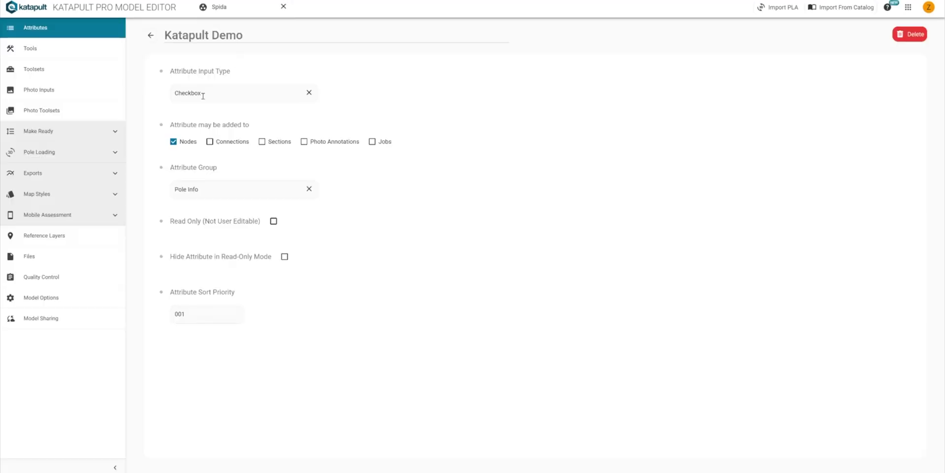
left_click(203, 96)
left_click(219, 183)
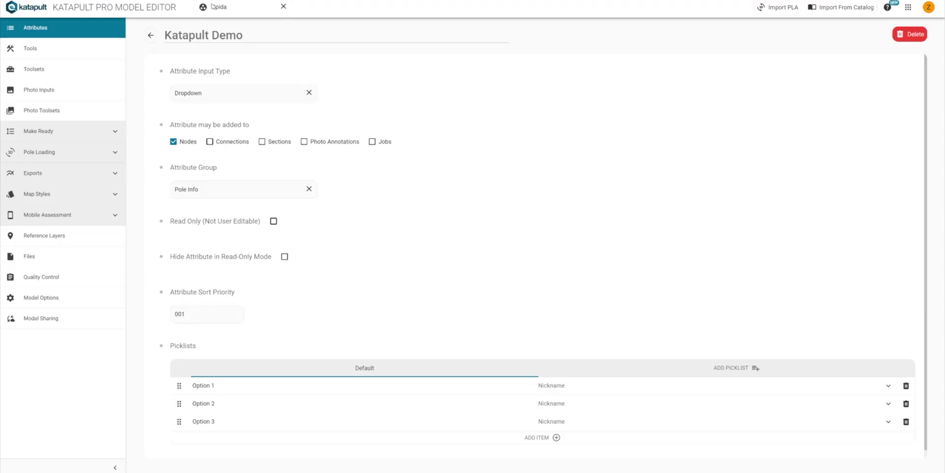
Go to the Katapult Demo Tool settings and skip prompting for node attributes
left_click(74, 38)
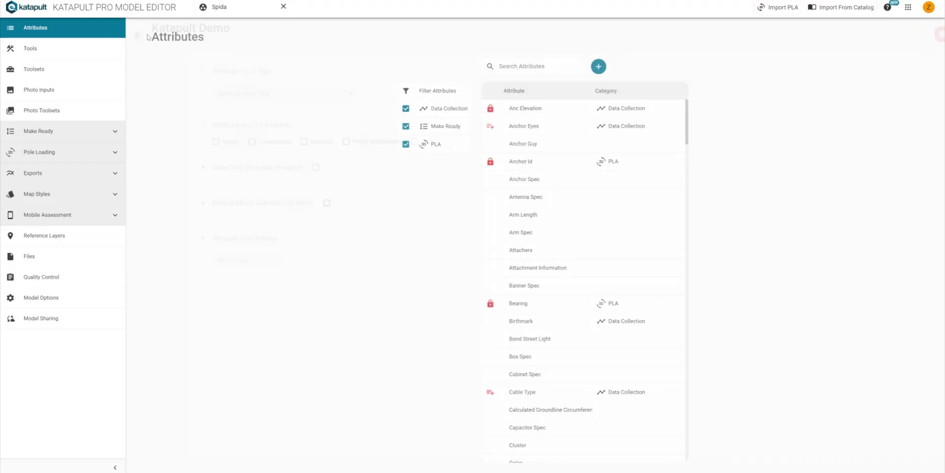
left_click(35, 55)
scroll(542, 373, "down", 3)
scroll(542, 372, "up", 3)
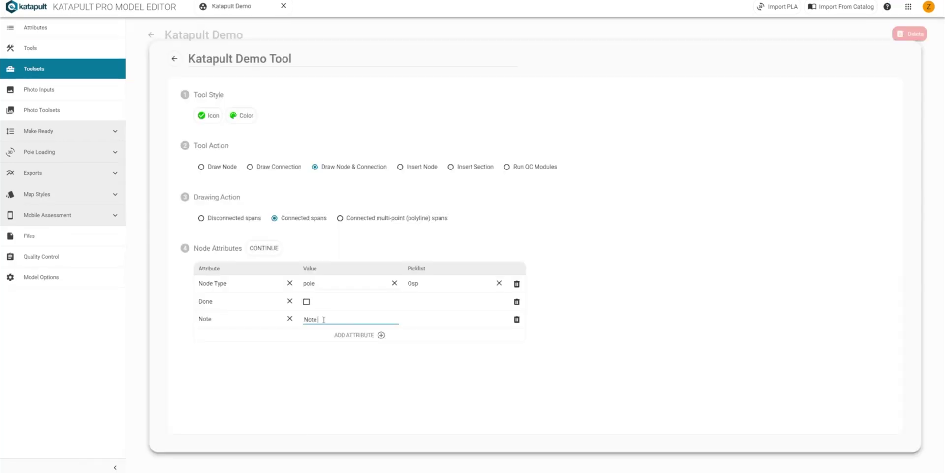
left_click(264, 248)
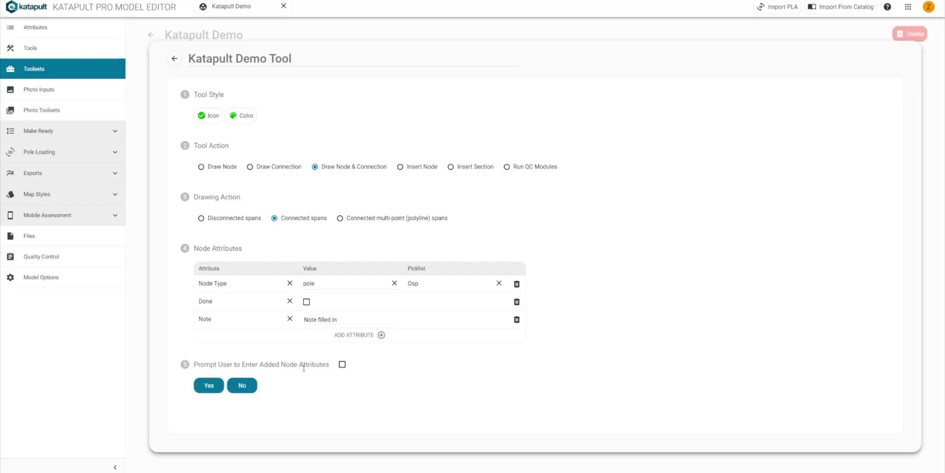
left_click(252, 385)
Add Connection Type as a connection attribute, then start an aerial span from the last pole
left_click(357, 405)
left_click(261, 407)
type("conne")
left_click(262, 374)
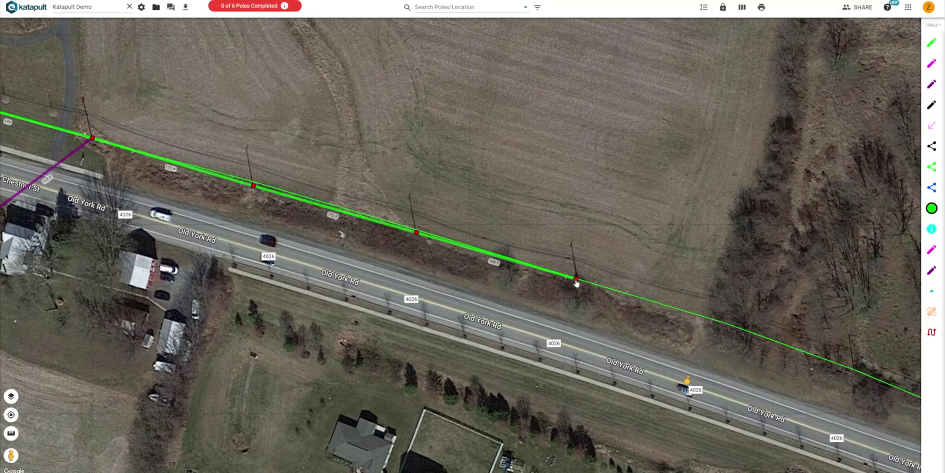
left_click(576, 279)
left_click(933, 44)
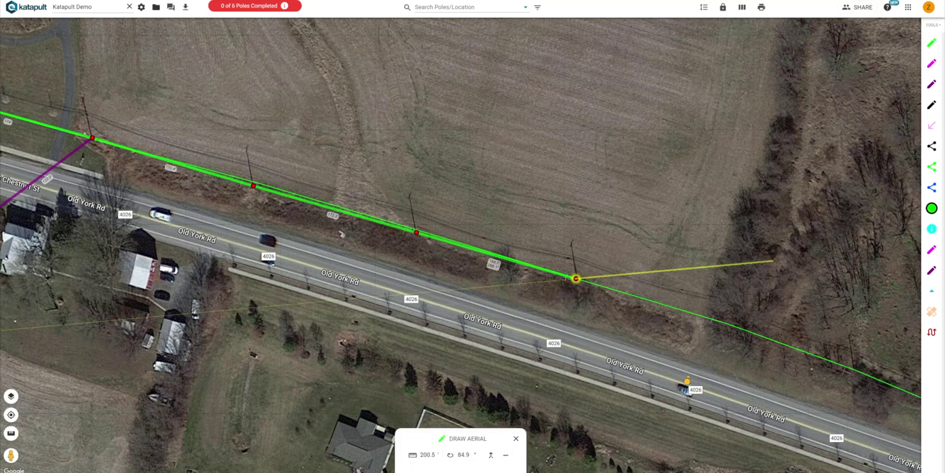
Place a pole at the span's end and upload node data from Katapult Demo.kmz
left_click(720, 318)
left_click_drag(791, 285, 584, 220)
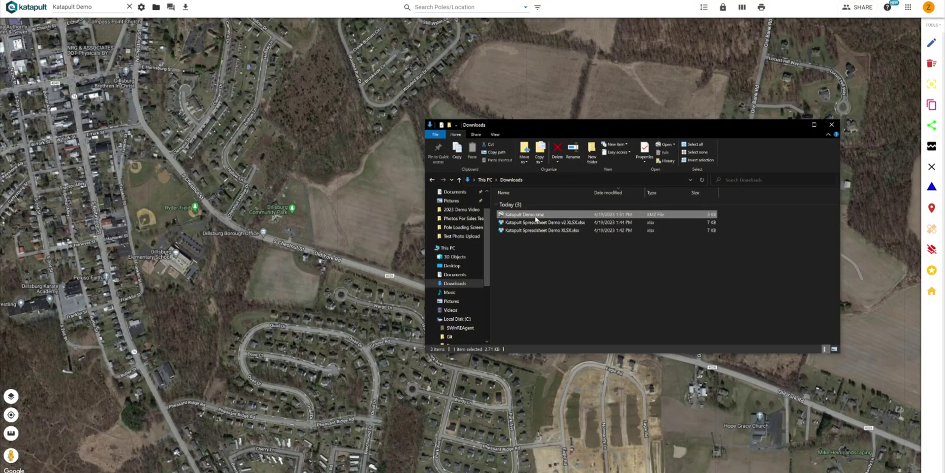
left_click_drag(530, 217, 389, 229)
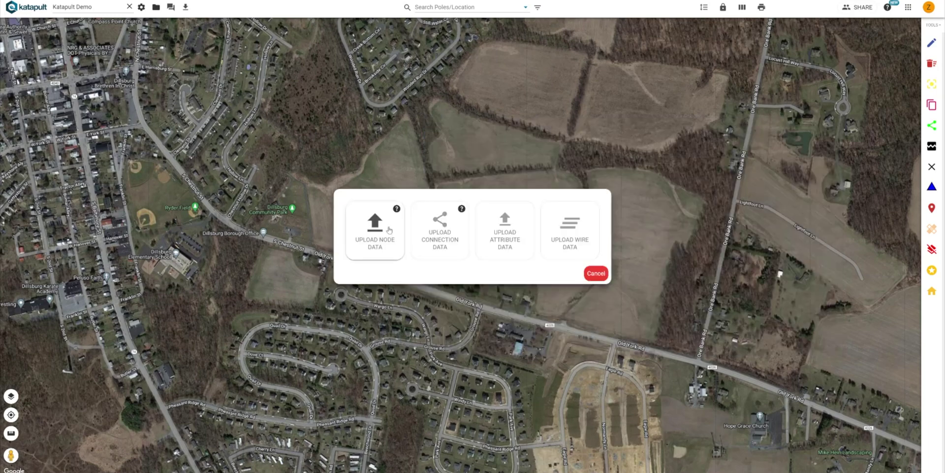
left_click(372, 249)
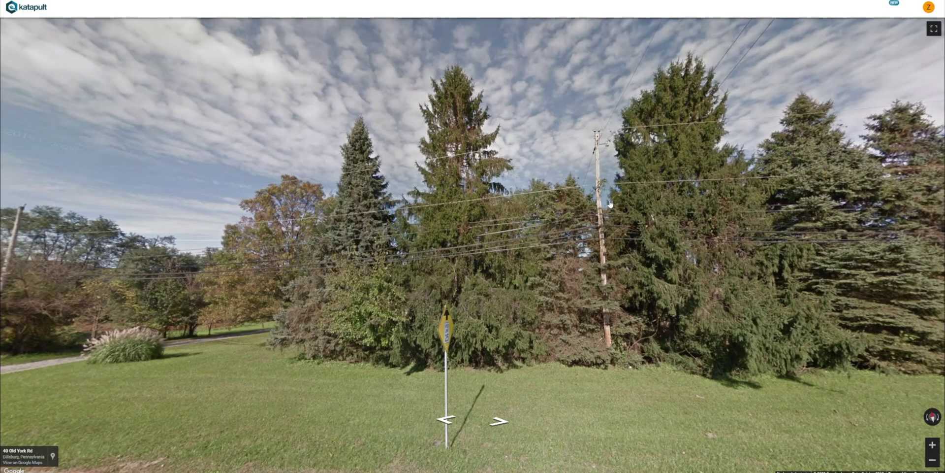
Add two more poles along the aerial line and apply the updated job map styles
left_click_drag(611, 204, 582, 220)
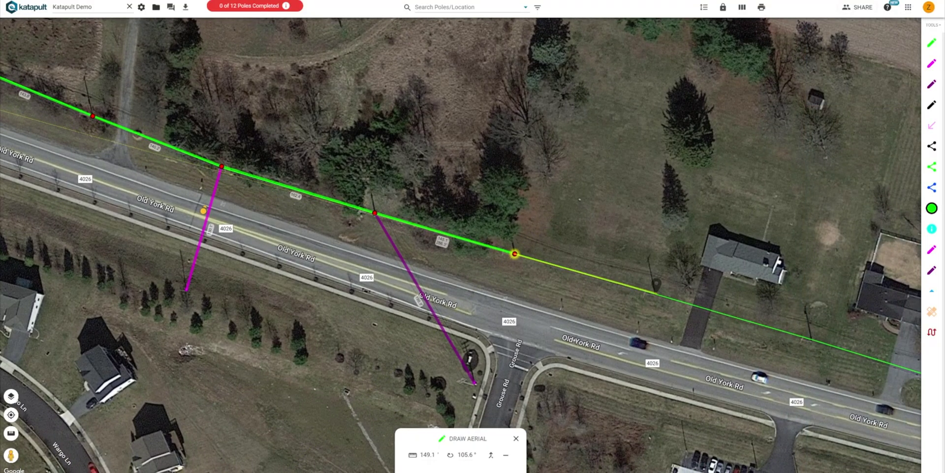
left_click(655, 292)
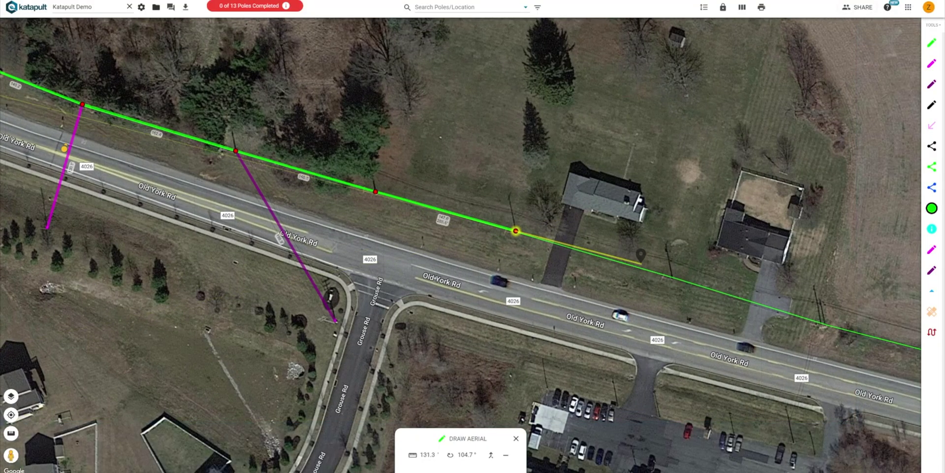
left_click(671, 276)
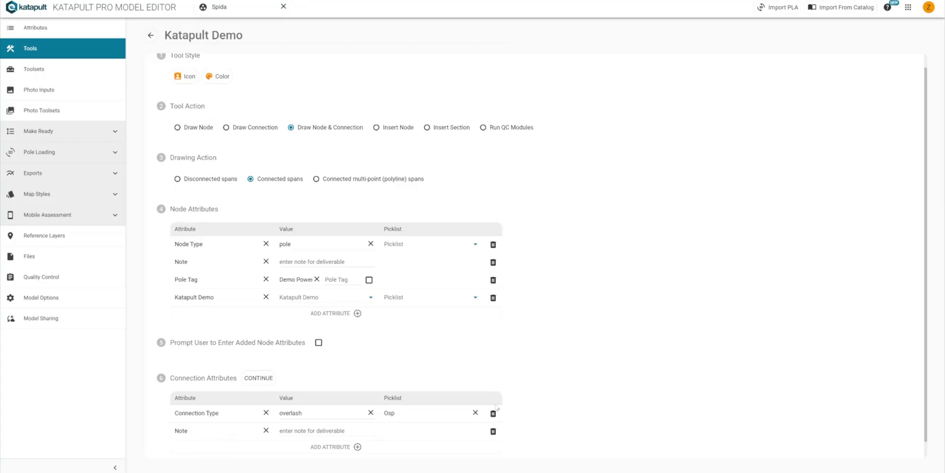
scroll(533, 395, "down", 1)
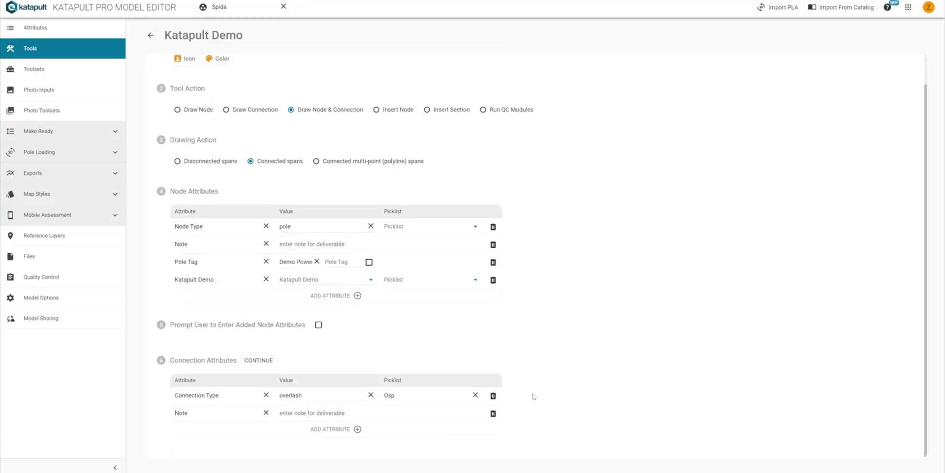
left_click(259, 361)
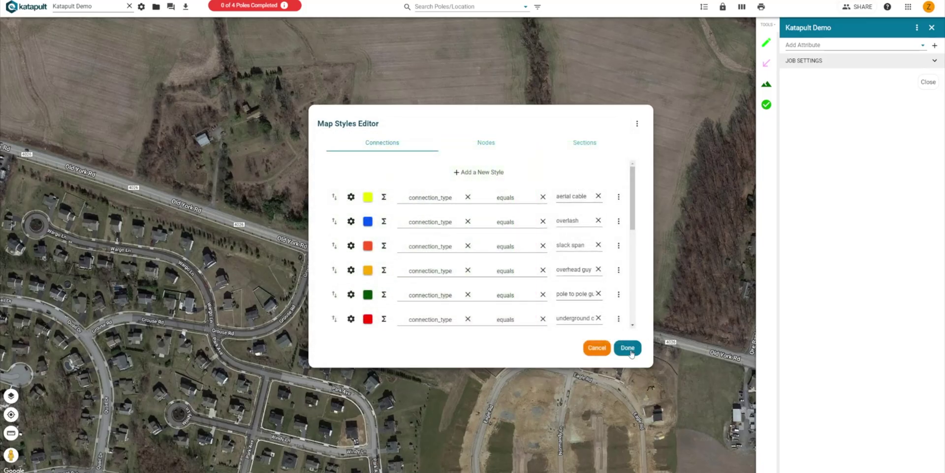
left_click(628, 348)
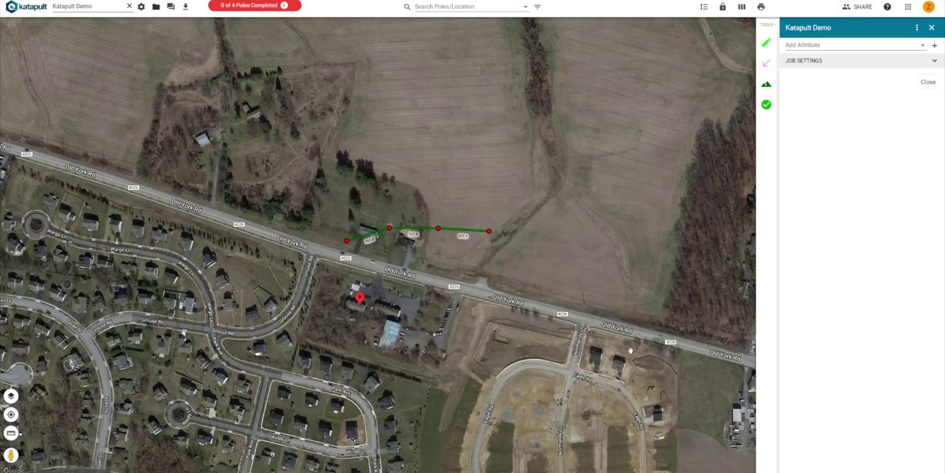
Set the green span's connection type to aerial cable and start moving the purple line's end
left_click(413, 232)
left_click(891, 88)
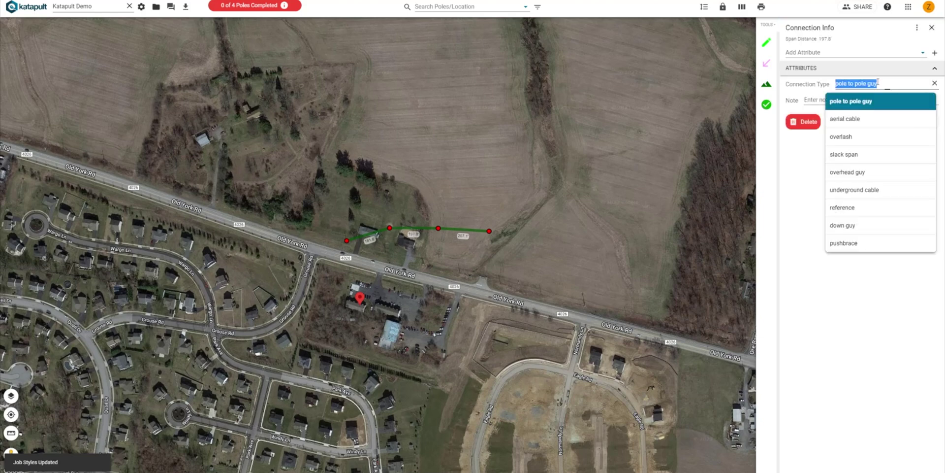
left_click(862, 117)
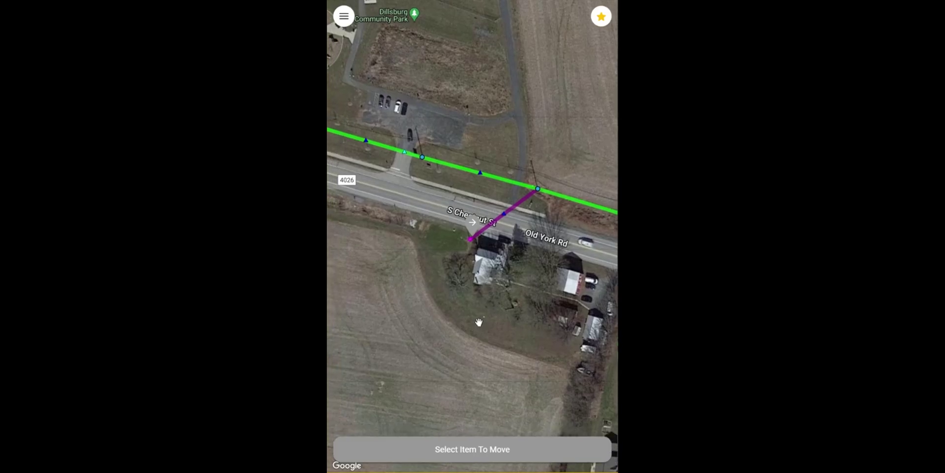
left_click(477, 438)
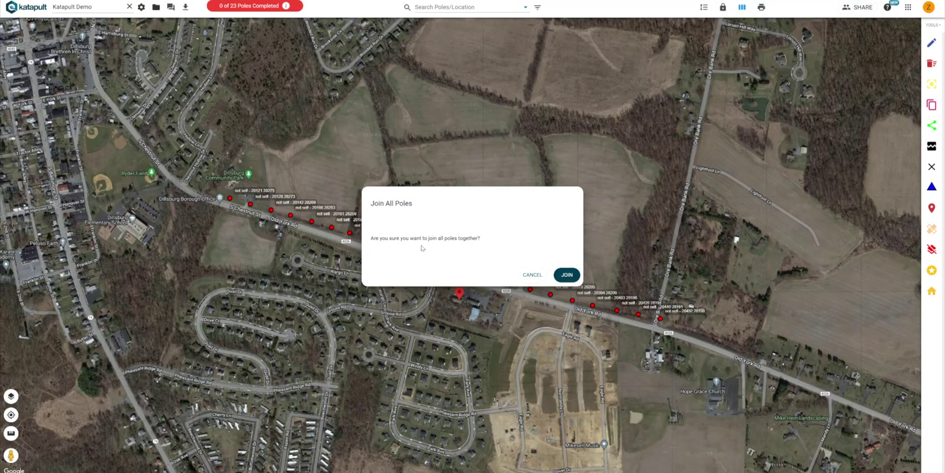
Join all poles along Old York Rd, associate all photos, and close the results panel
left_click(567, 275)
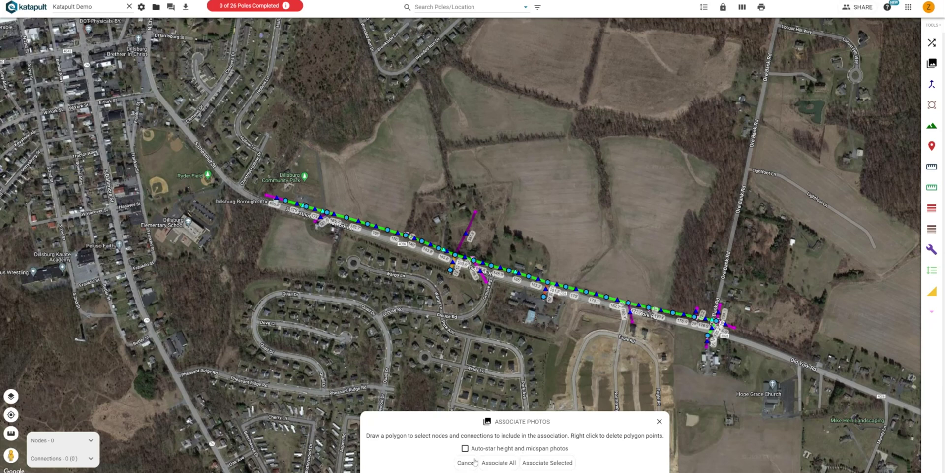
left_click(499, 462)
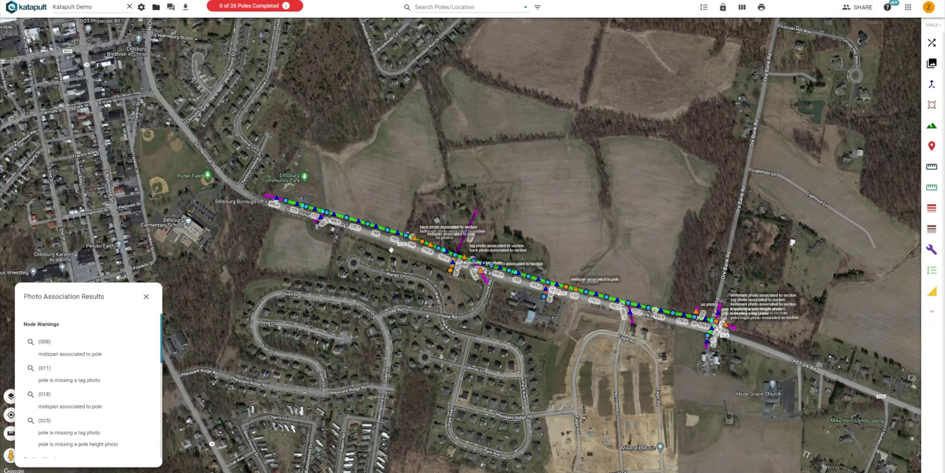
left_click(147, 297)
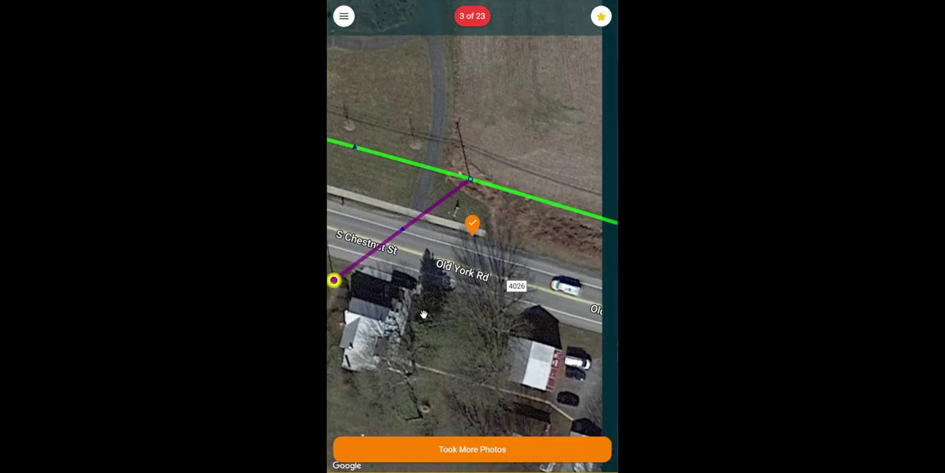
Select the span beside the pole and save its data
left_click(423, 314)
scroll(424, 313, "down", 2)
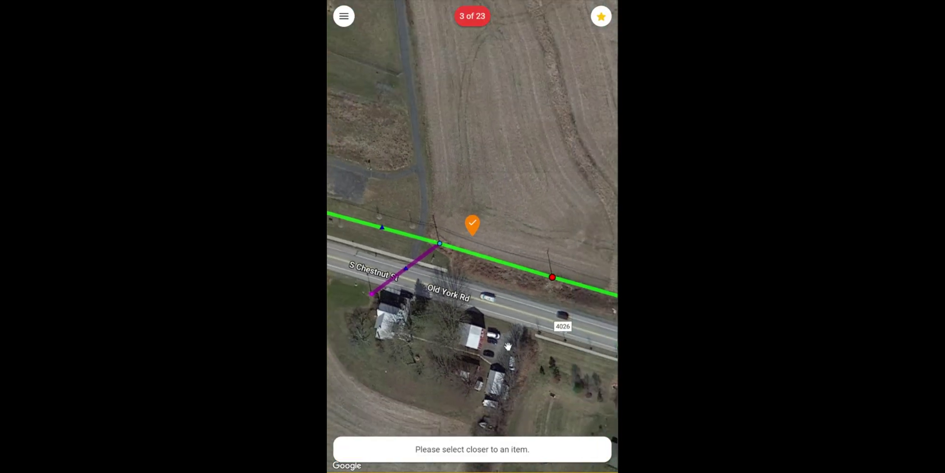
left_click(512, 251)
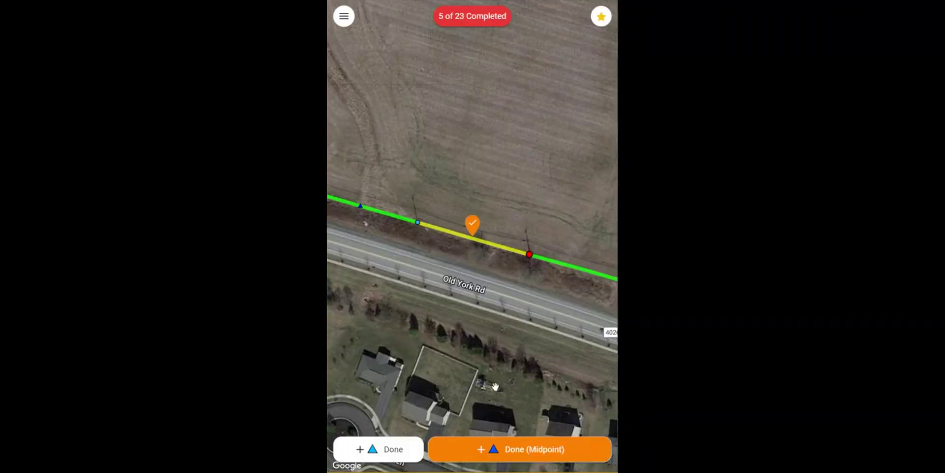
left_click(541, 445)
left_click(541, 445)
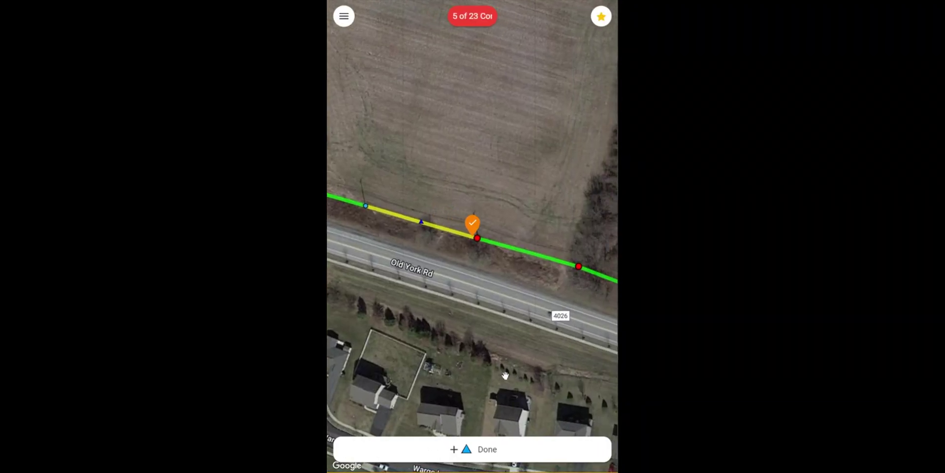
Mark the span done at its midpoint and set the anchor rod size to 3/4
left_click(532, 450)
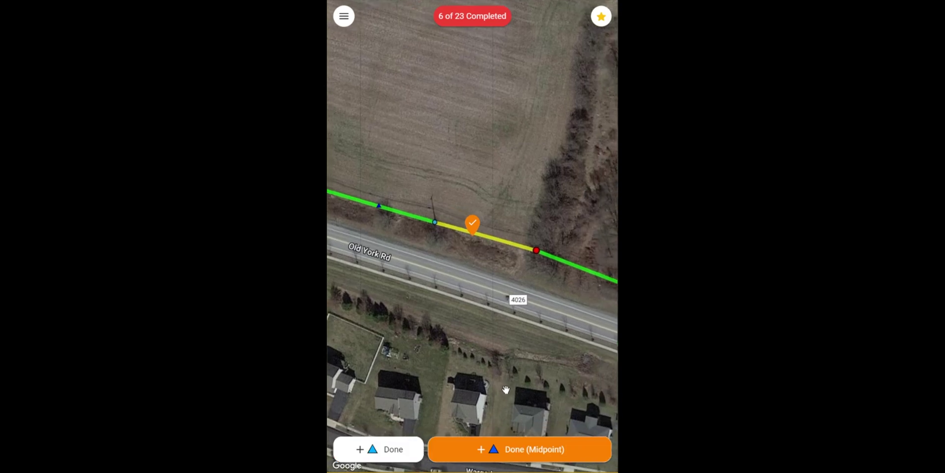
left_click(506, 450)
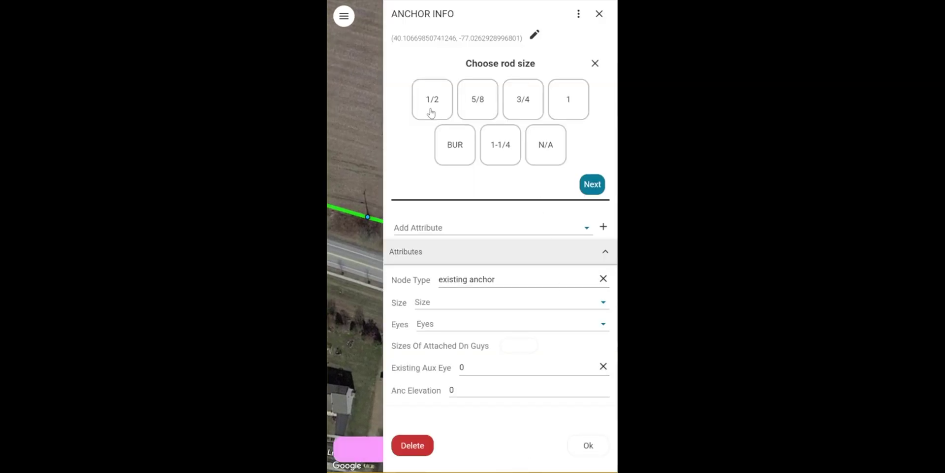
left_click(525, 113)
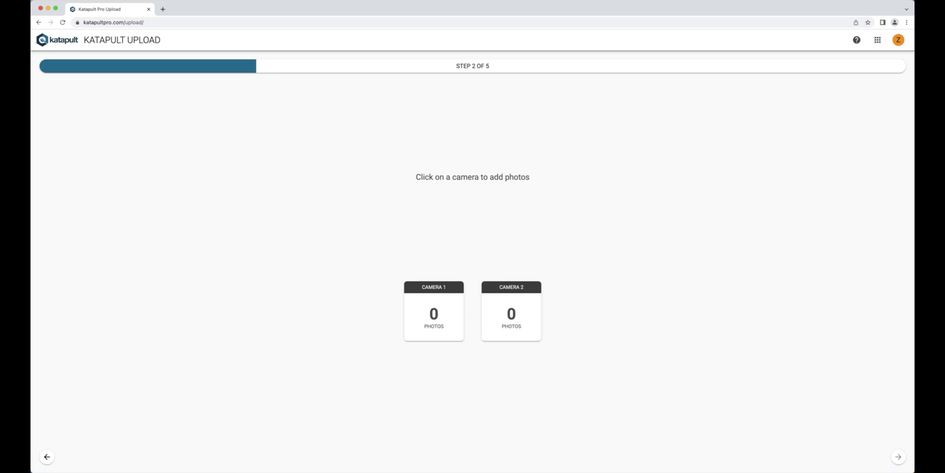
Open the Katapult Pro Photos folder in a file browser to find the upload photos
key("super+Tab")
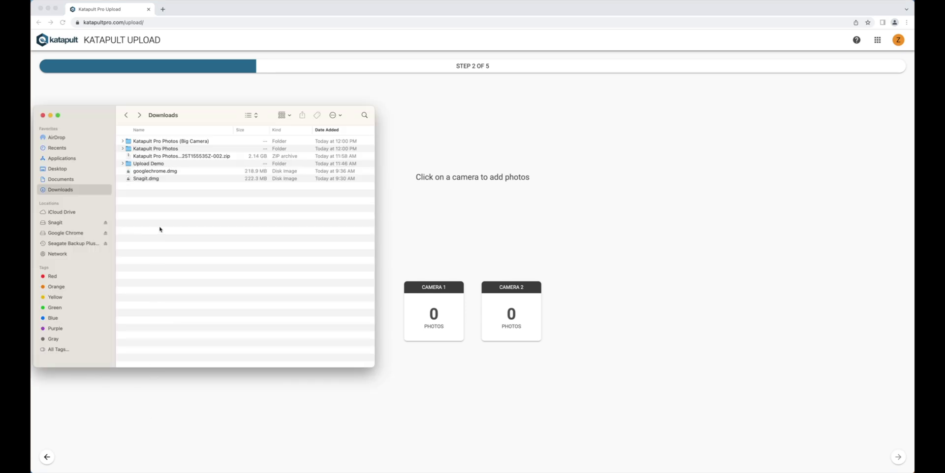
double_click(170, 148)
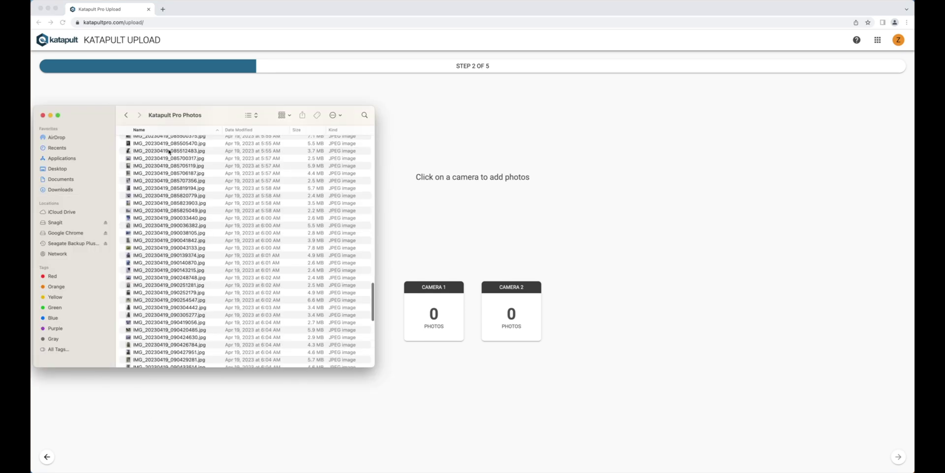
scroll(255, 233, "up", 15)
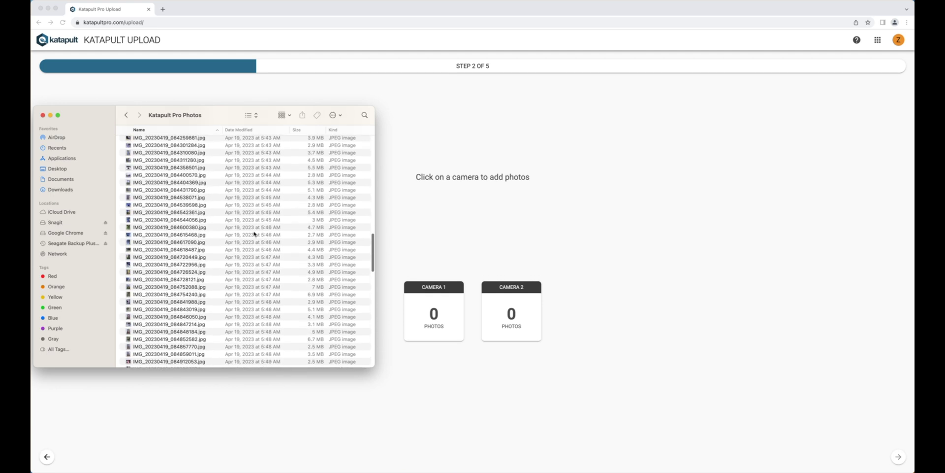
scroll(255, 234, "up", 5)
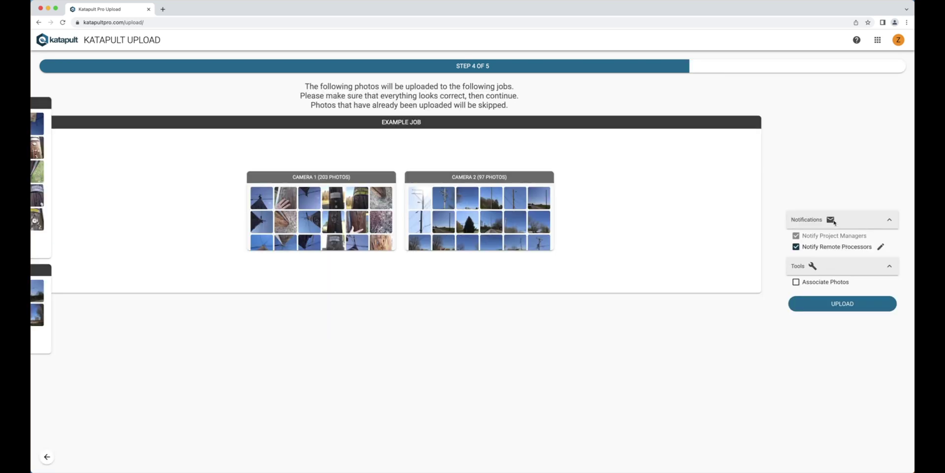
Toggle Notify Remote Processors off and back on, and enable Associate Photos
left_click(796, 246)
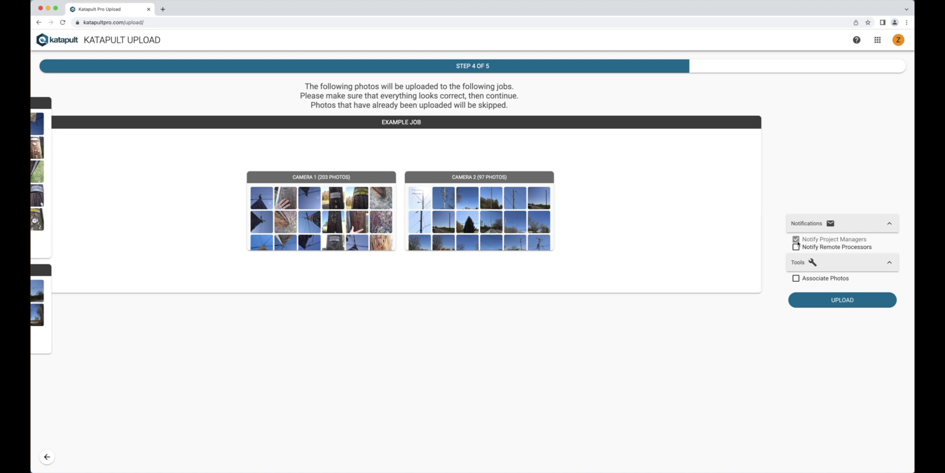
left_click(796, 247)
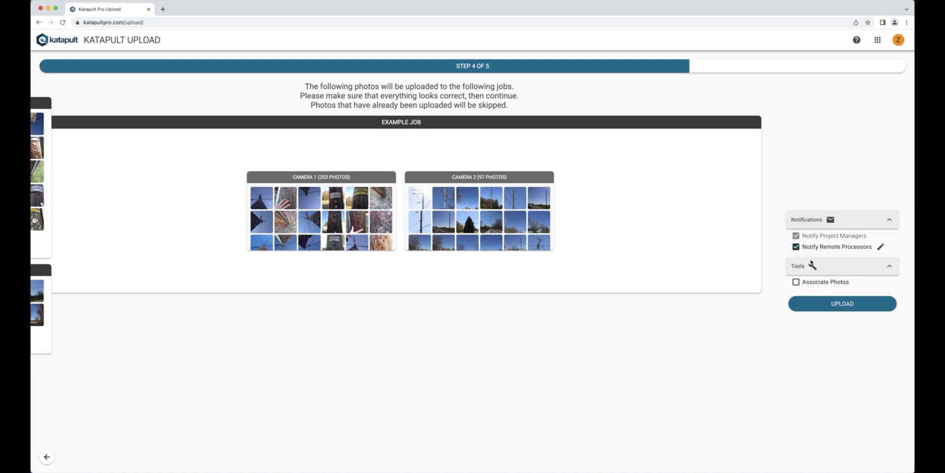
left_click(796, 283)
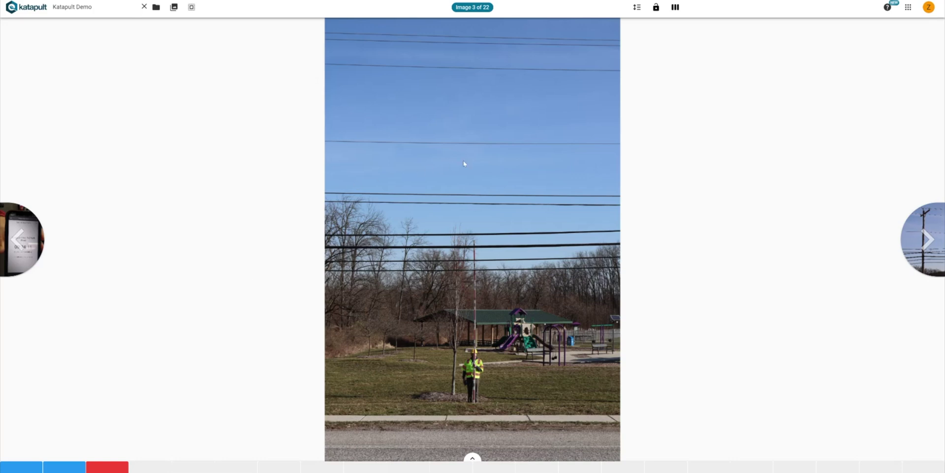
Place a marker on the wire in the photo, check its marker types, then delete it
left_click(463, 161)
left_click(497, 160)
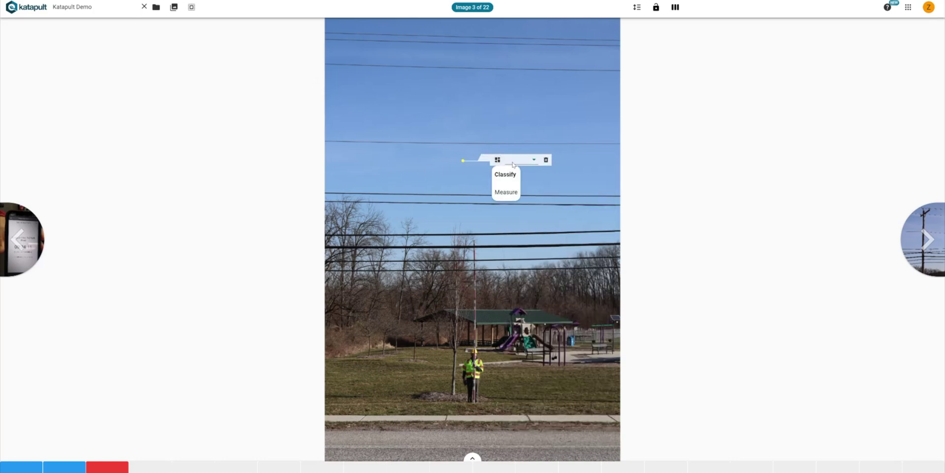
left_click(515, 163)
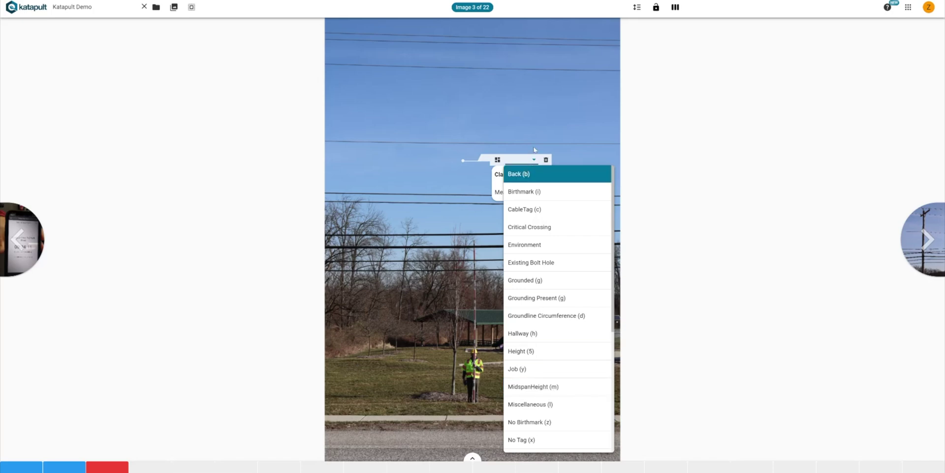
left_click(547, 159)
left_click(546, 159)
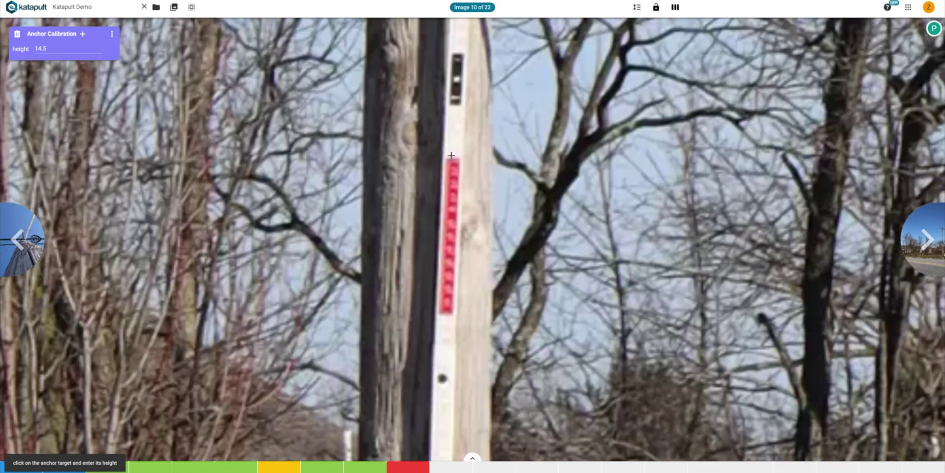
Mark the ruler's anchor targets at 10.5 and 6.5 for height calibration
left_click(457, 78)
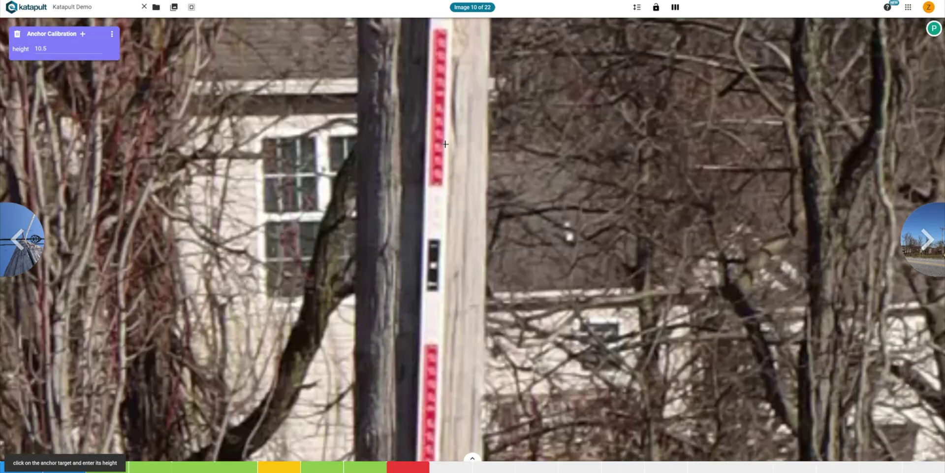
scroll(416, 153, "down", 5)
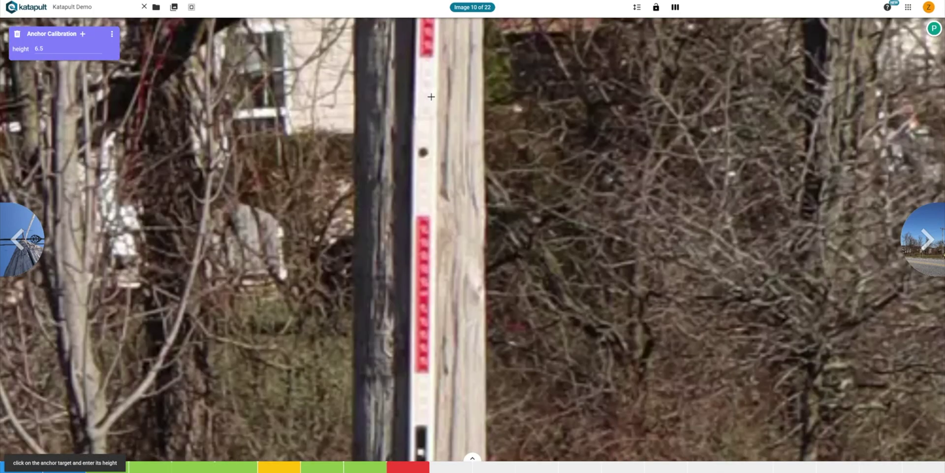
left_click(421, 230)
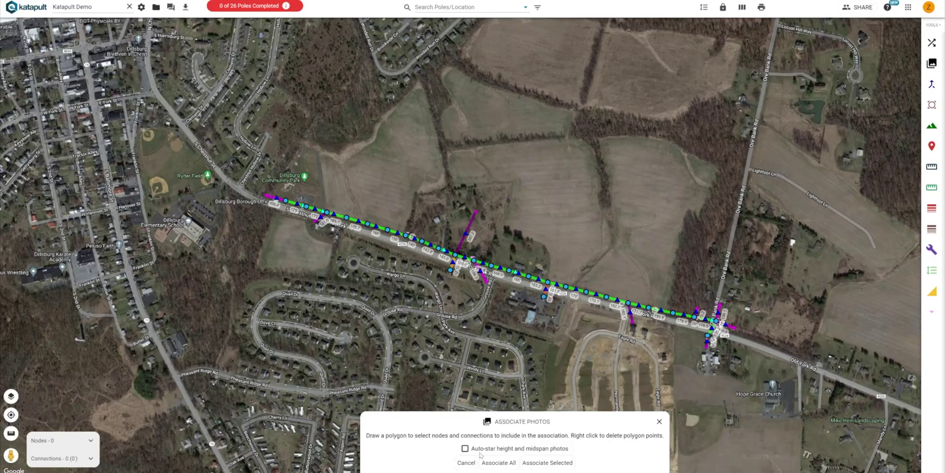
Run Associate All on the job's photos, then switch the map to Cable Trace View
left_click(498, 462)
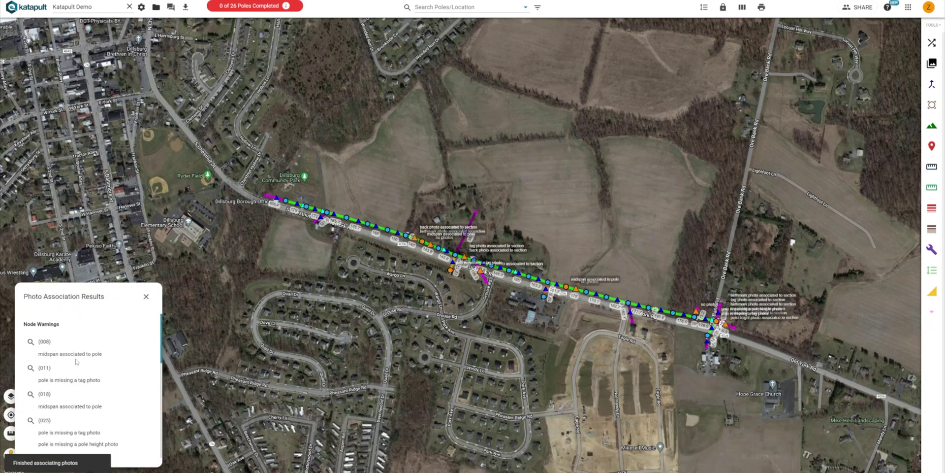
left_click_drag(519, 361, 535, 371)
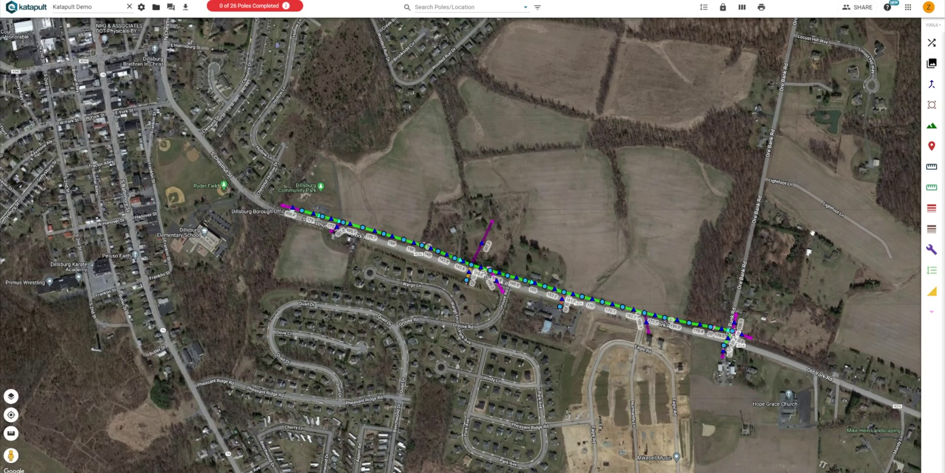
left_click(742, 11)
scroll(294, 203, "up", 2)
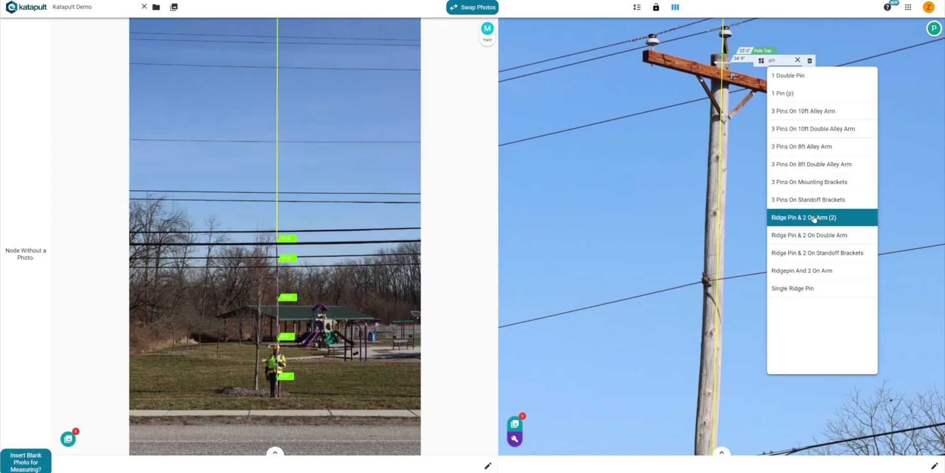
Add a ridge pin and two pins on arm, and set the arm spec to 8' Single Cross Arm
left_click(826, 271)
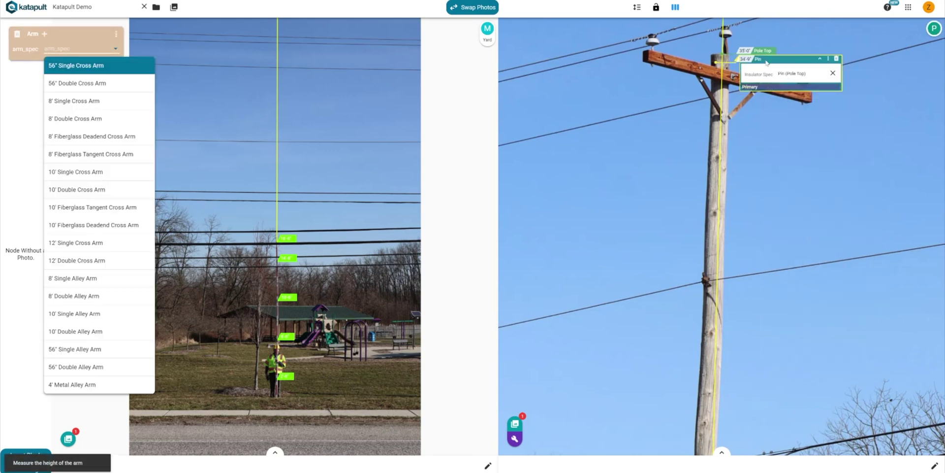
left_click(729, 76)
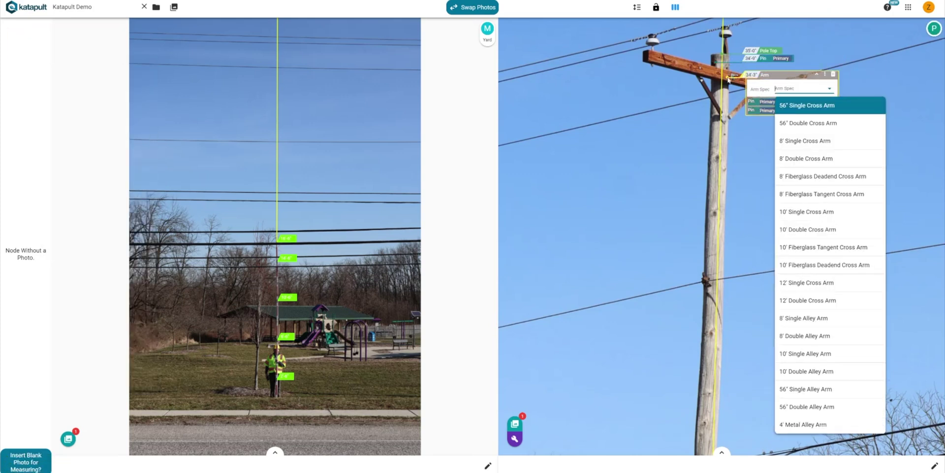
type("8")
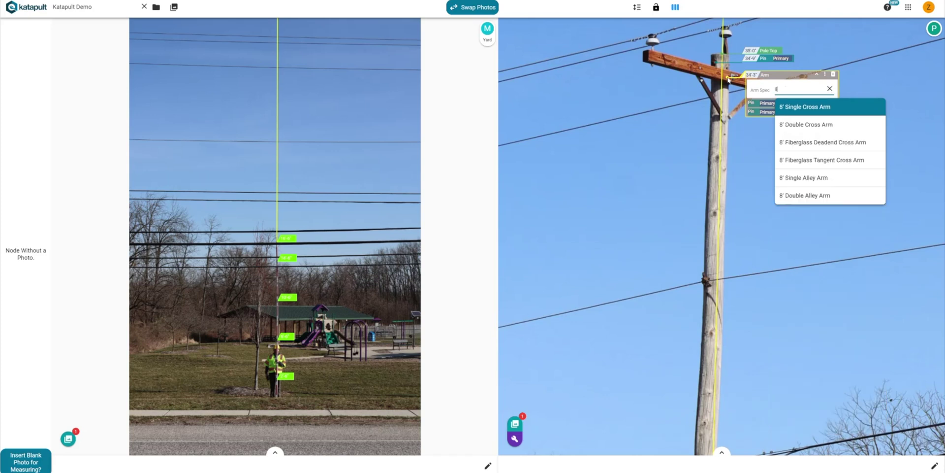
left_click(805, 108)
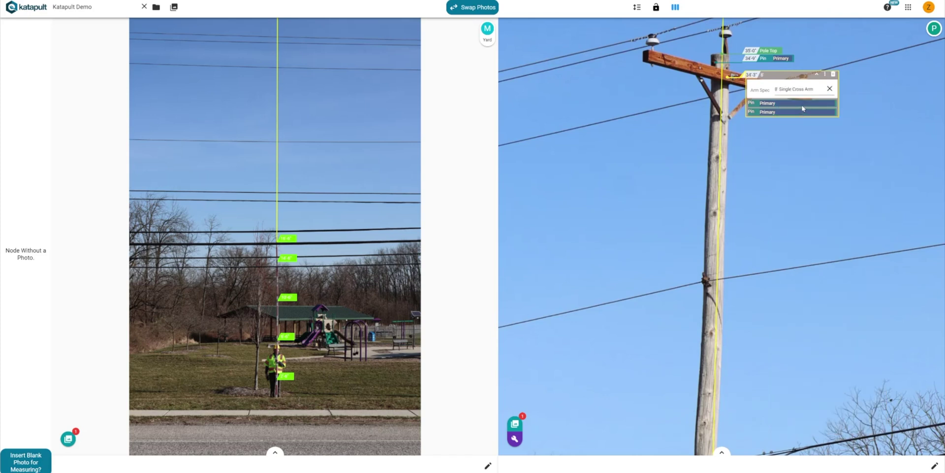
Set the company of the pole-top pin and both arm pins to METED
left_click(785, 58)
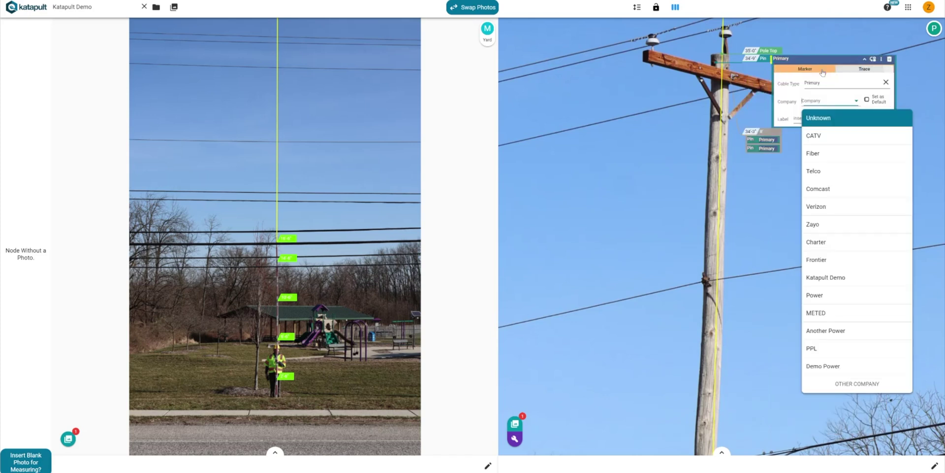
type("met")
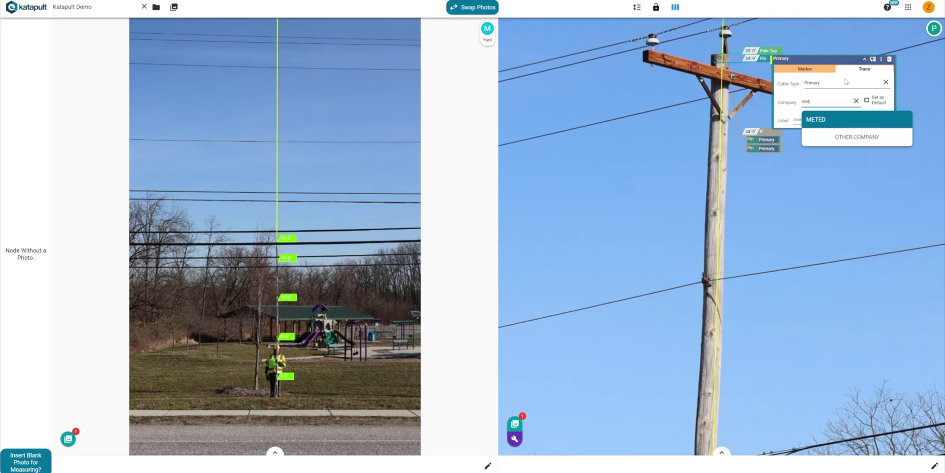
key("Return")
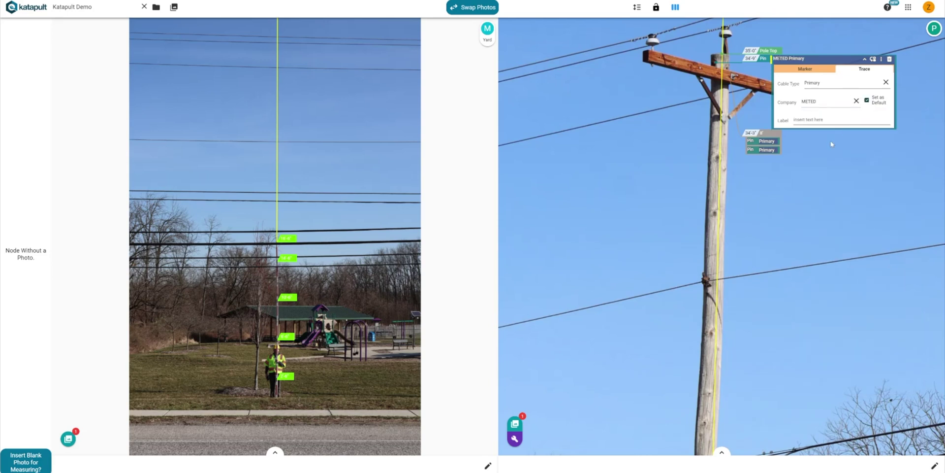
left_click(767, 143)
left_click(825, 122)
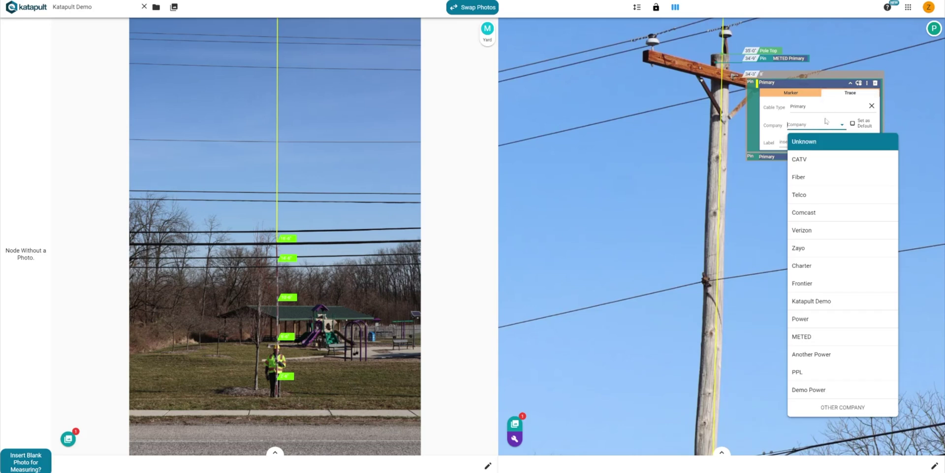
type("met")
key("Return")
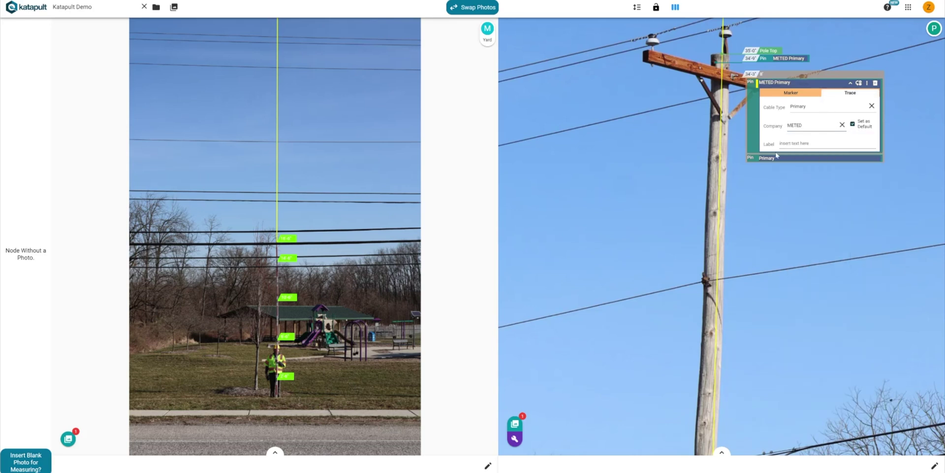
left_click(776, 161)
left_click(779, 101)
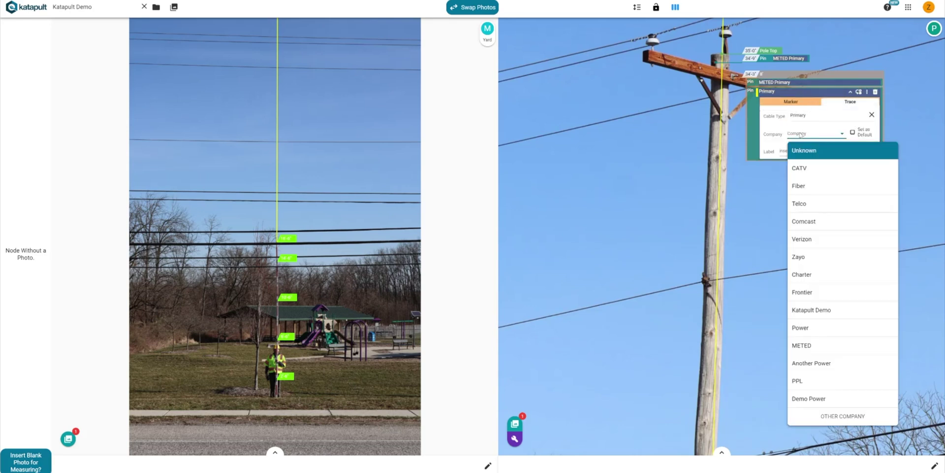
type("met")
left_click(799, 152)
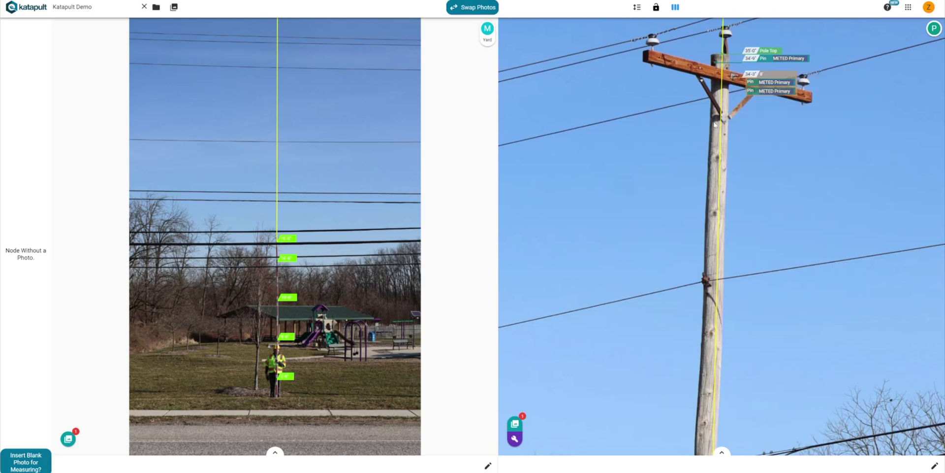
Add a Neutral Tangent attachment at the lower wire height
scroll(709, 259, "down", 2)
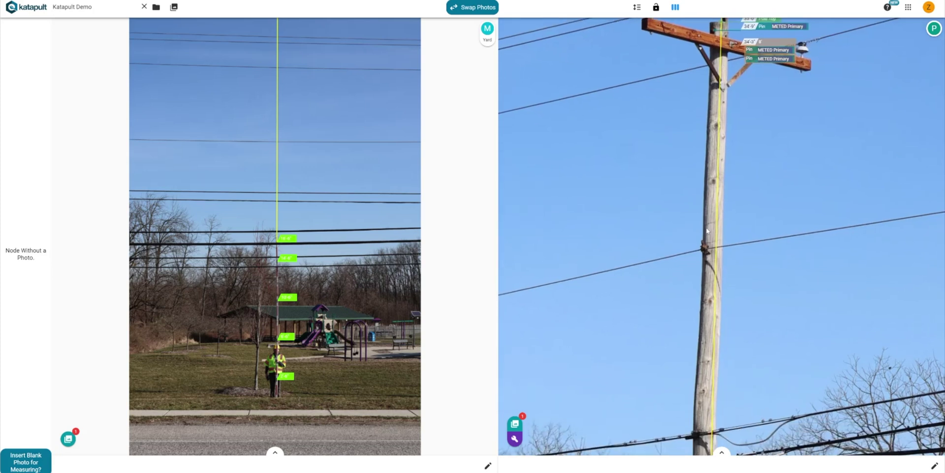
left_click(709, 238)
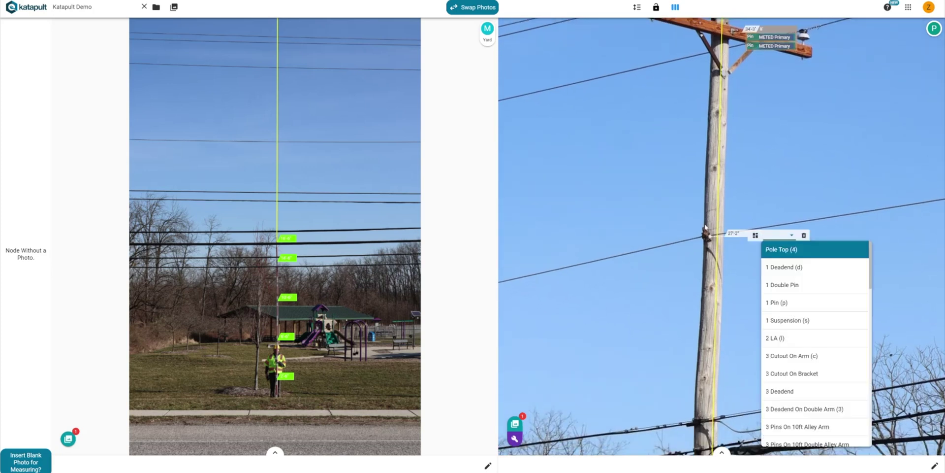
type("neut")
left_click(787, 286)
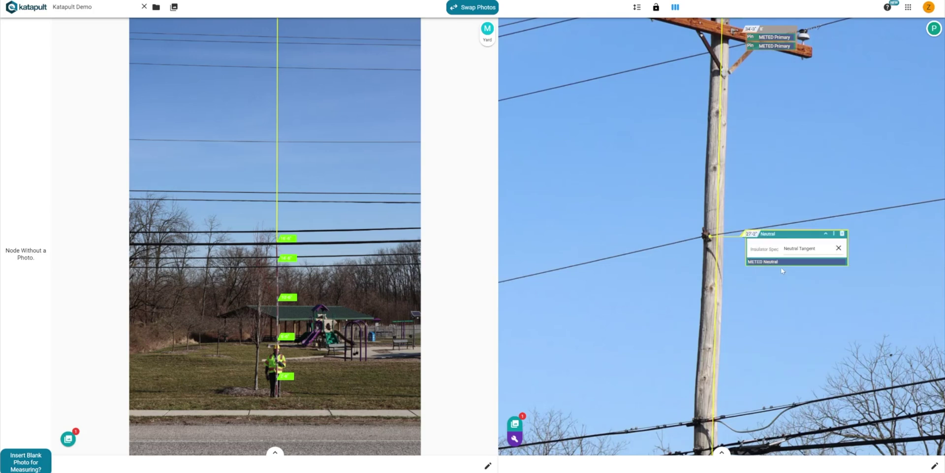
Add a Comcast-owned CATV Com wire at the next wire down
scroll(720, 276, "down", 5)
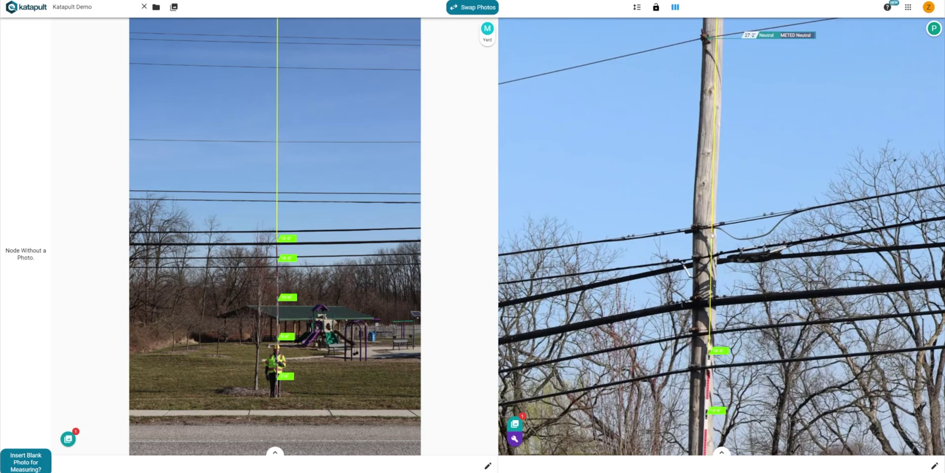
left_click(700, 229)
type("wire")
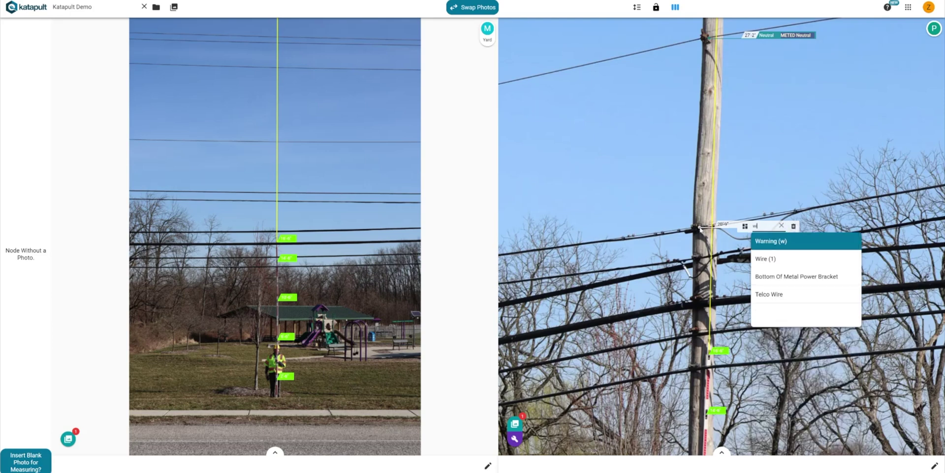
left_click(781, 242)
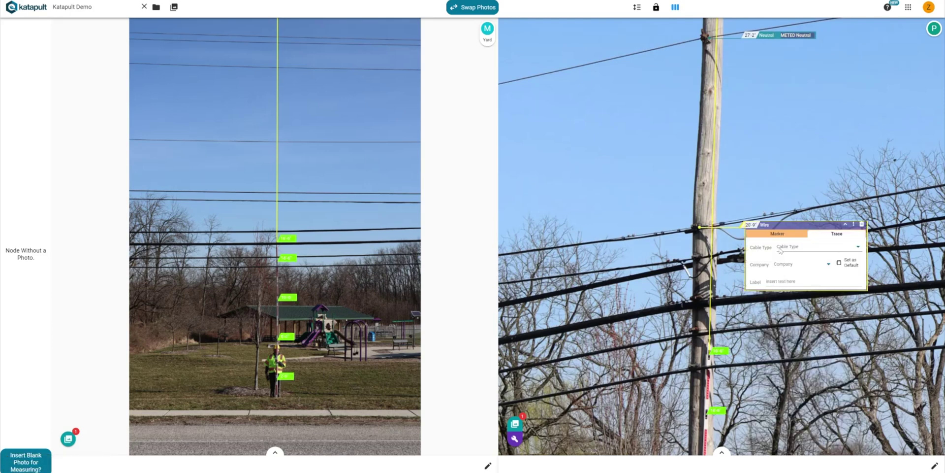
left_click(782, 247)
type("ca")
left_click(798, 265)
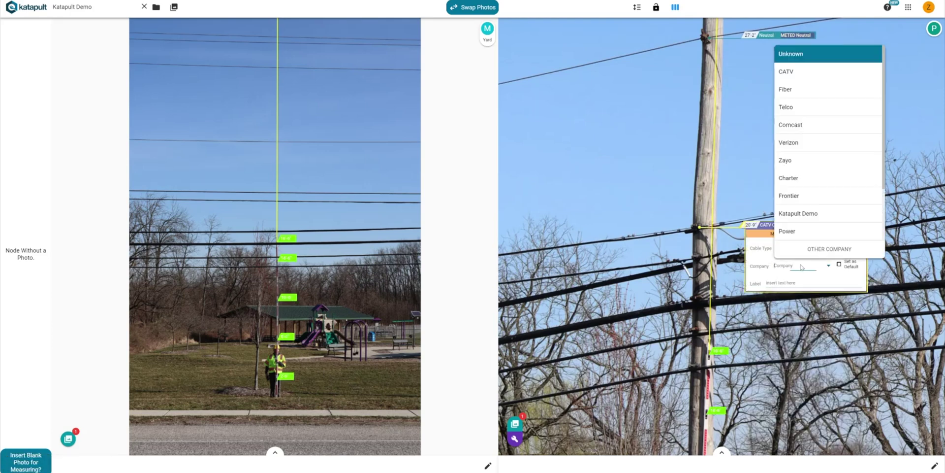
type("comcast")
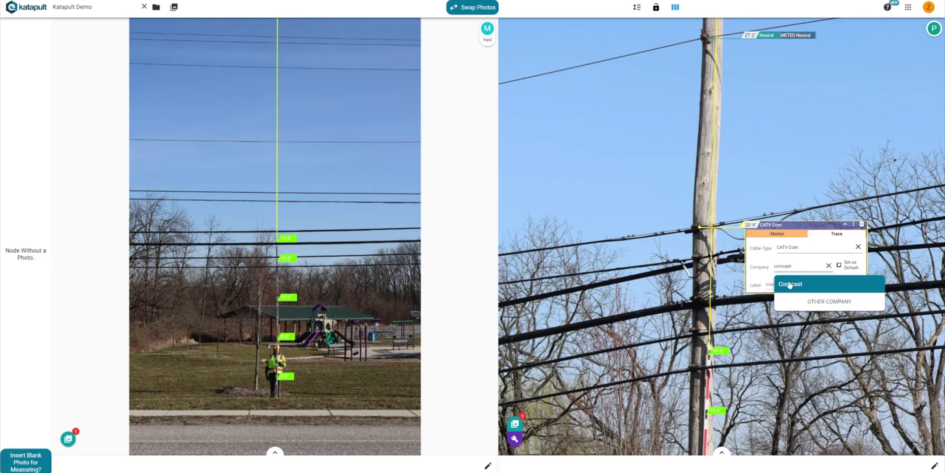
left_click(789, 284)
left_click(700, 259)
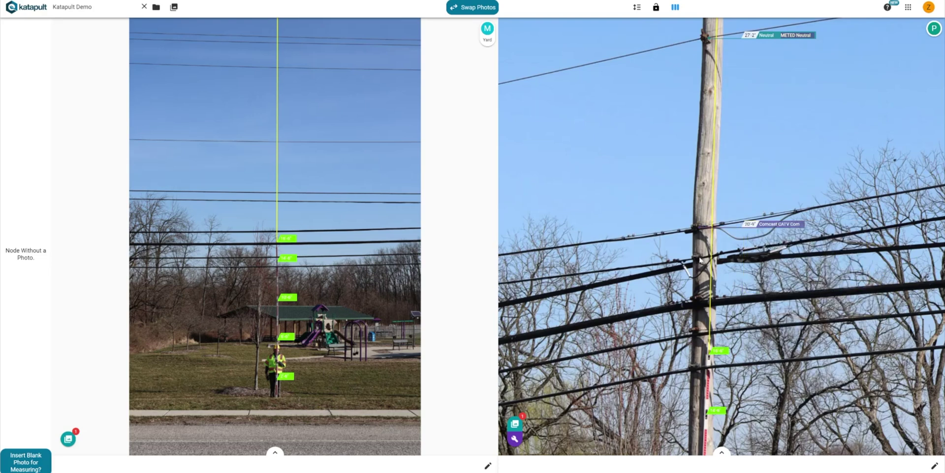
Add a Verizon-owned Fiber Optic Com wire at the wire below
left_click(700, 259)
type("wir")
left_click(787, 272)
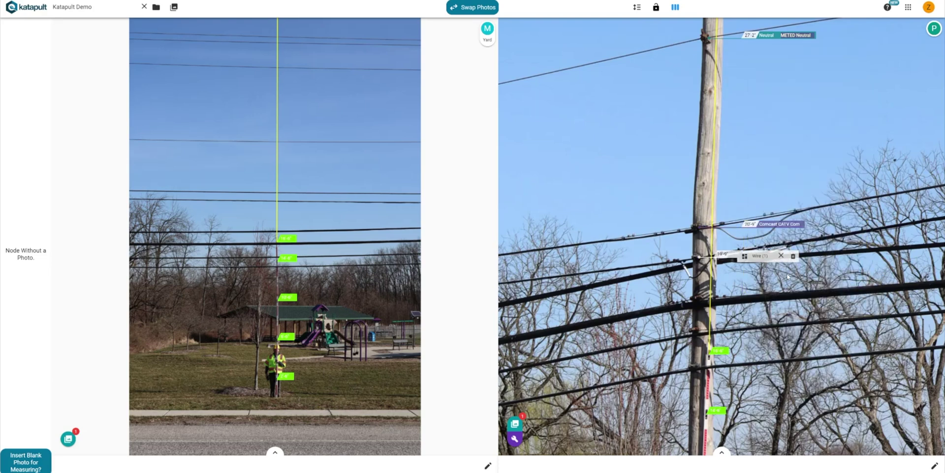
left_click(786, 277)
left_click(802, 74)
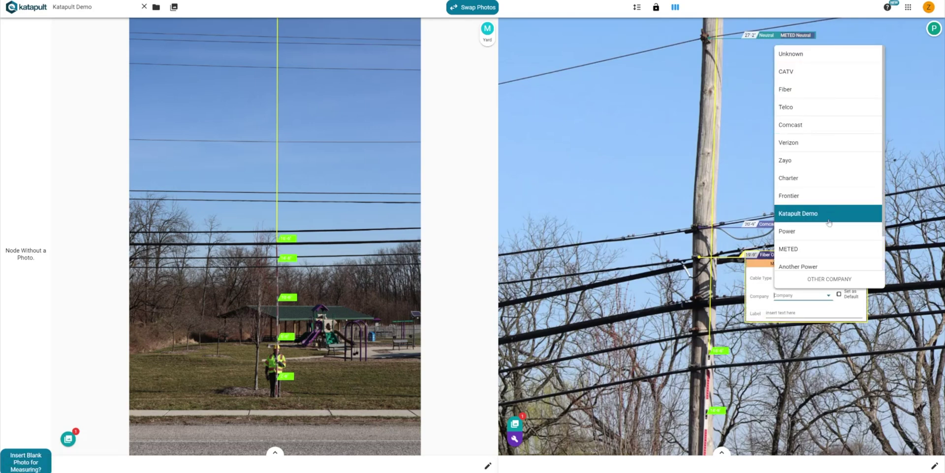
type("ver")
left_click(790, 322)
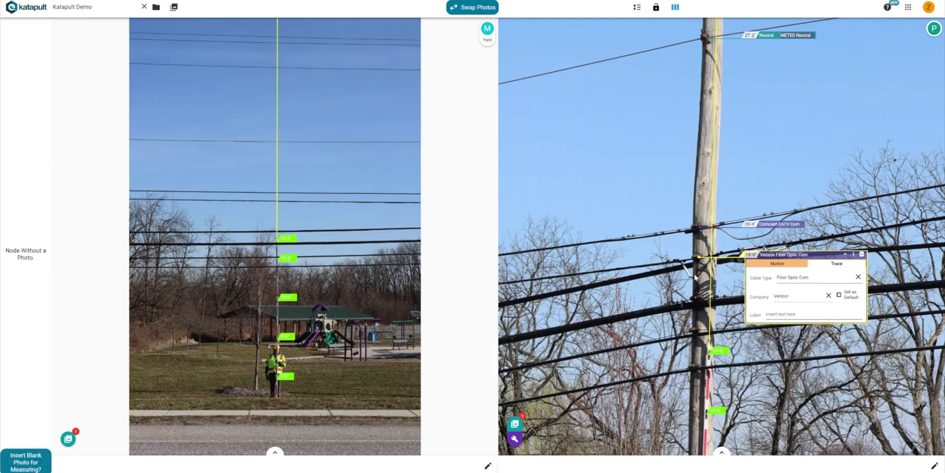
left_click(694, 273)
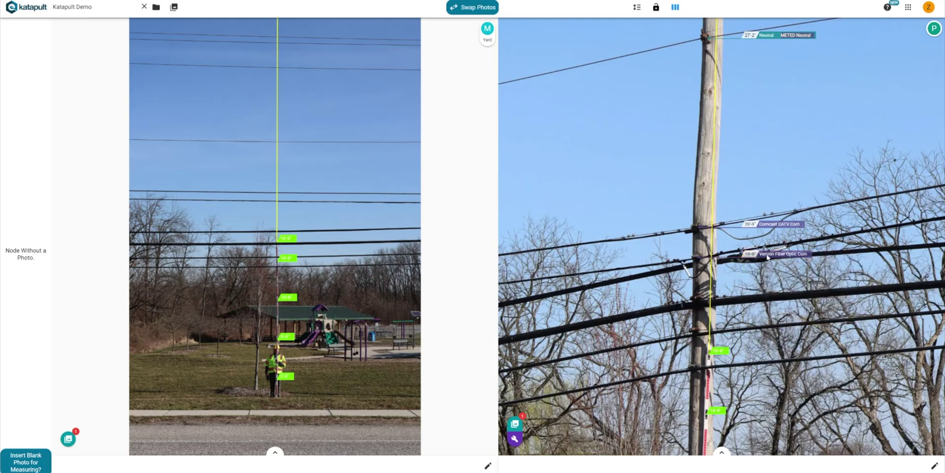
Add a Verizon-owned Telco Com wire marker on the pole
left_click(699, 260)
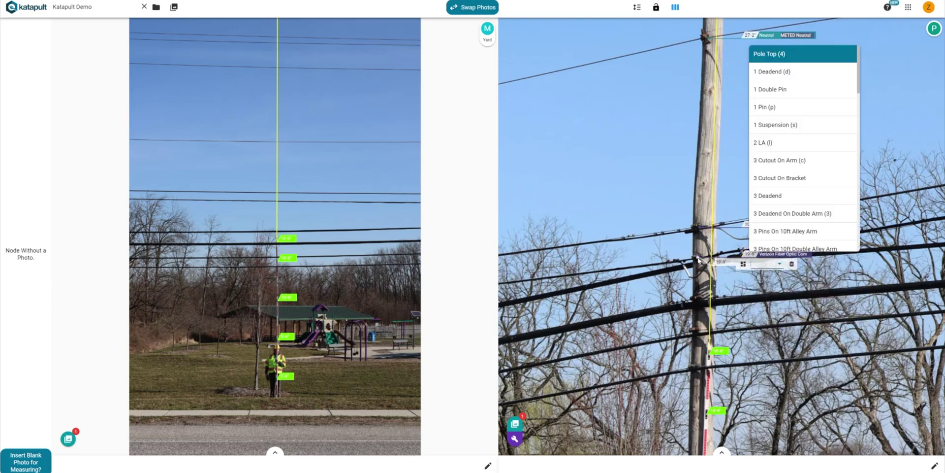
type("wire")
key("Return")
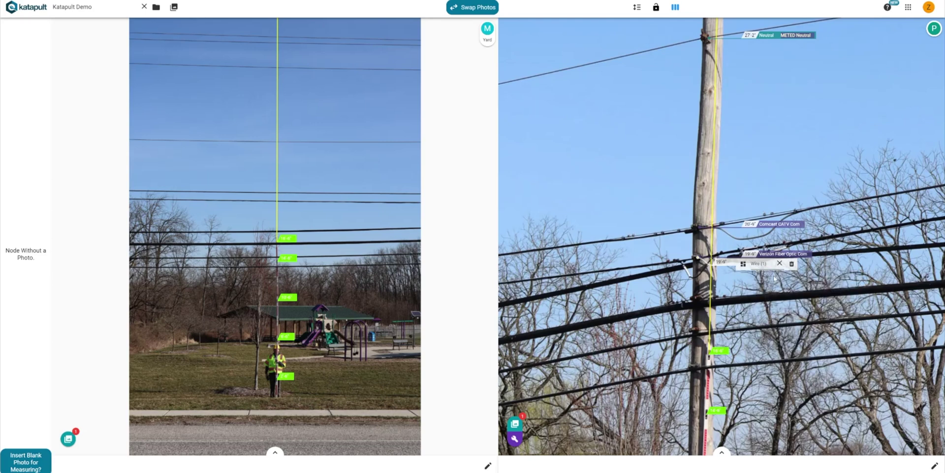
left_click(785, 284)
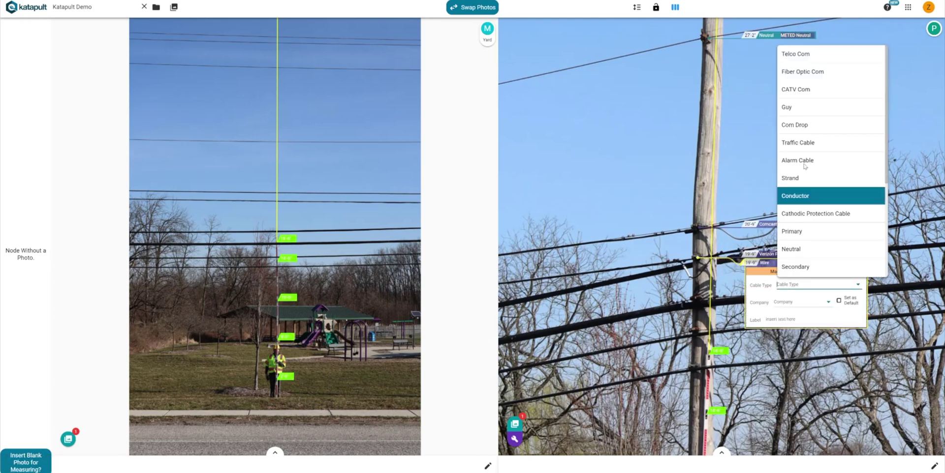
left_click(795, 53)
type("ve")
left_click(802, 327)
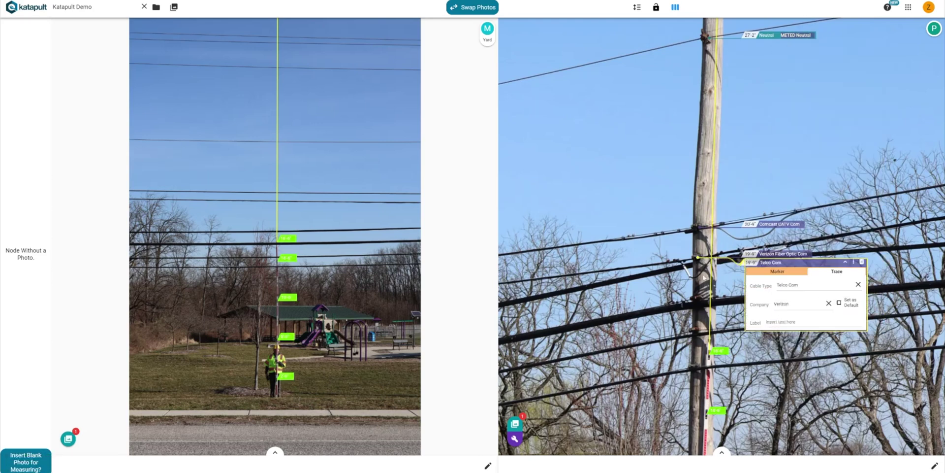
key("Escape")
Copy the Verizon Telco Com marker and paste it at 18'-5", 17'-4" and 16'-1"
key("ctrl+c")
key("ctrl+v")
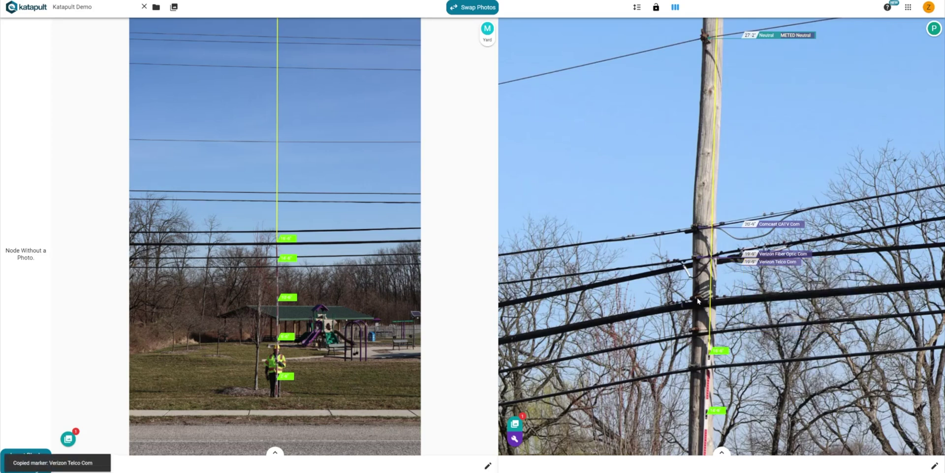
key("ctrl+v")
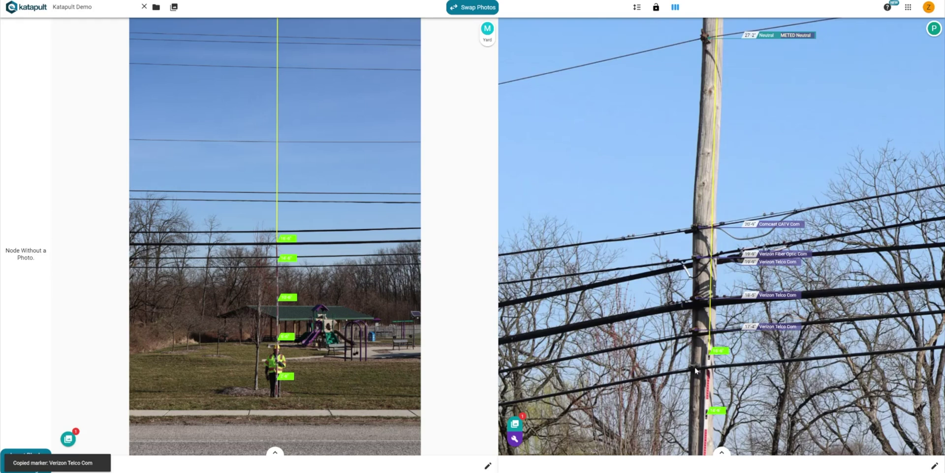
key("ctrl+v")
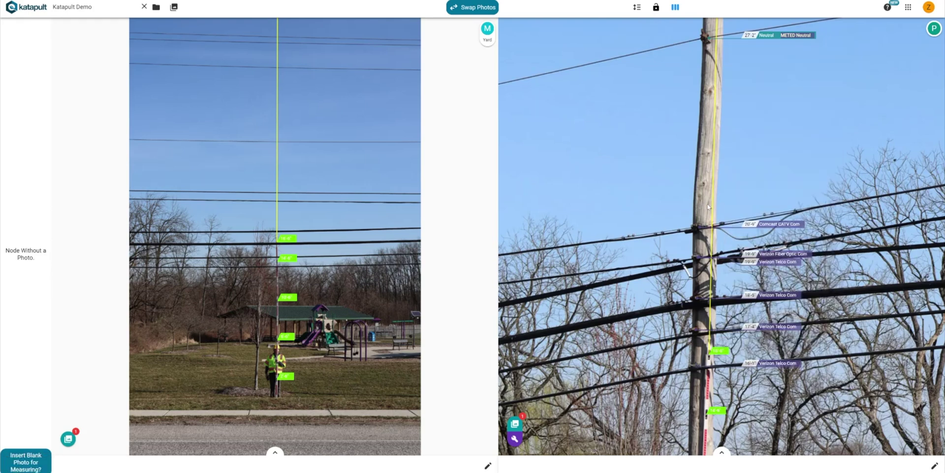
Mark midspan heights for the top and lower METED Primary wires and Comcast CATV, with Comcast diameter 0.5
scroll(707, 207, "down", 5)
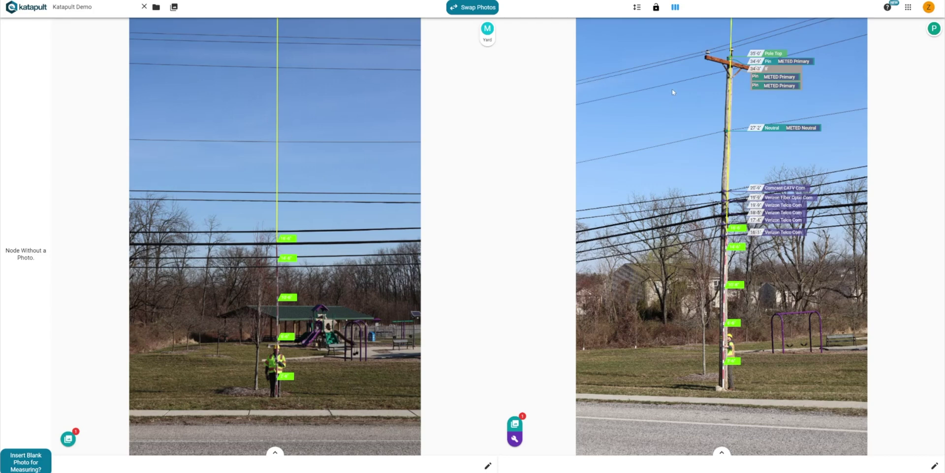
key("e")
left_click(278, 43)
left_click(278, 68)
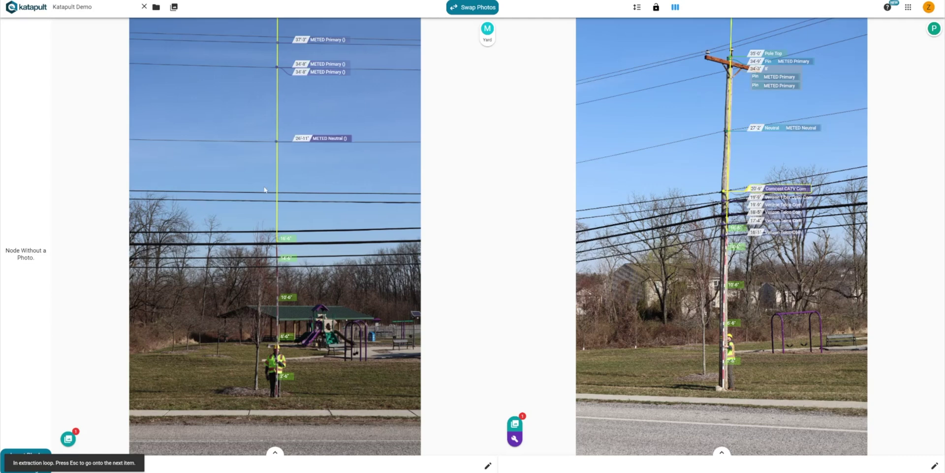
scroll(277, 195, "up", 5)
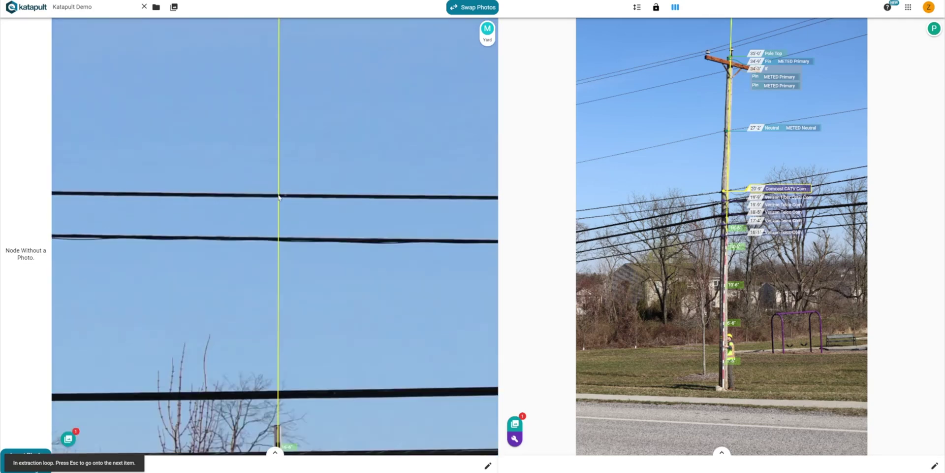
left_click(281, 196)
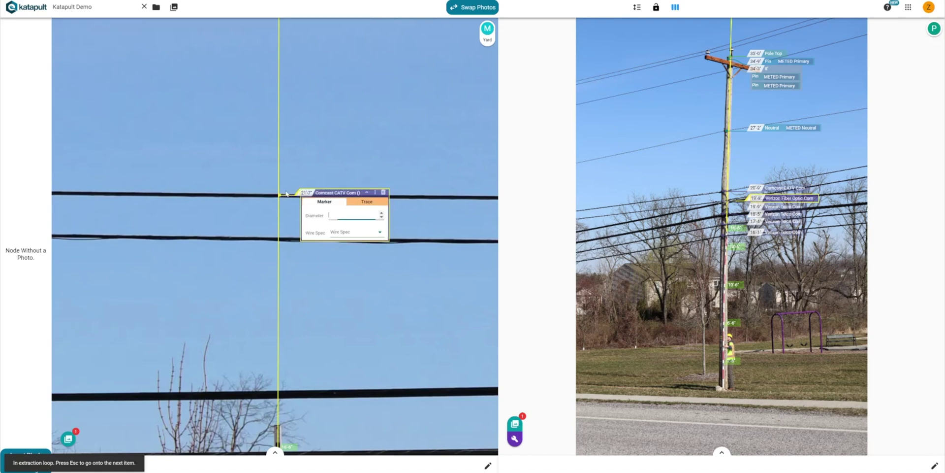
scroll(268, 207, "up", 2)
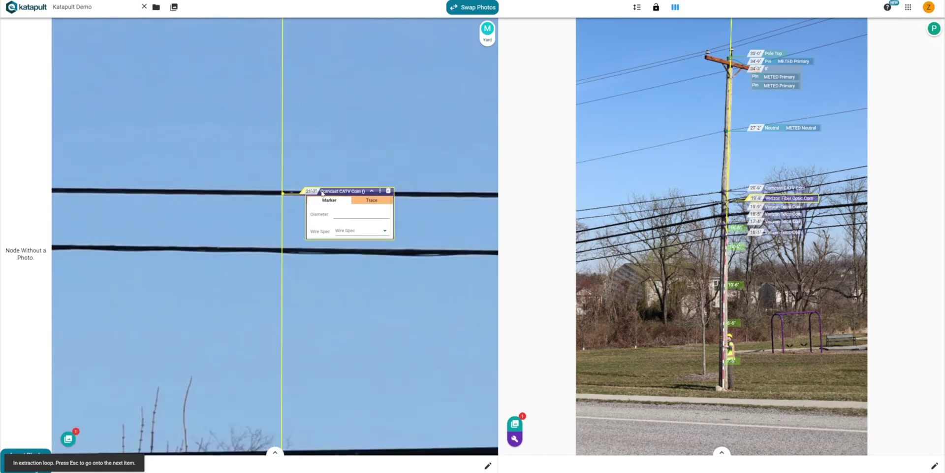
left_click(386, 212)
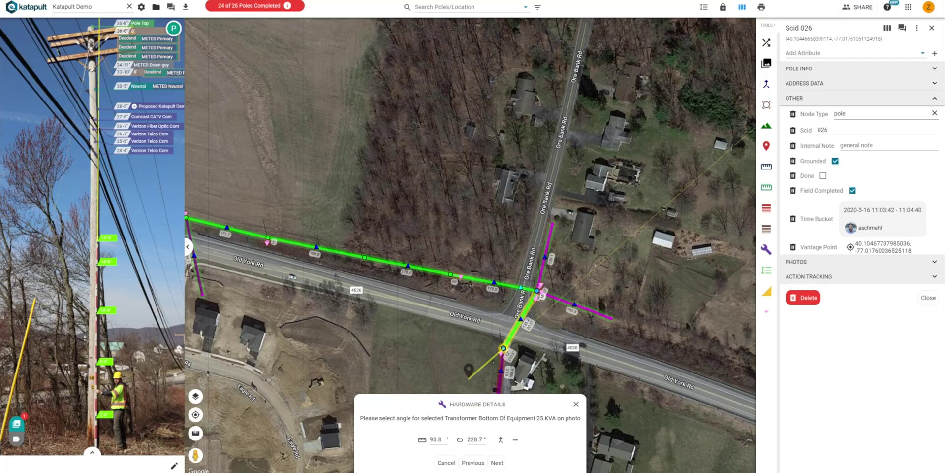
Finish the transformer hardware details, load another pole, and add a street_light bottom_of_bracket measurement
key("Return")
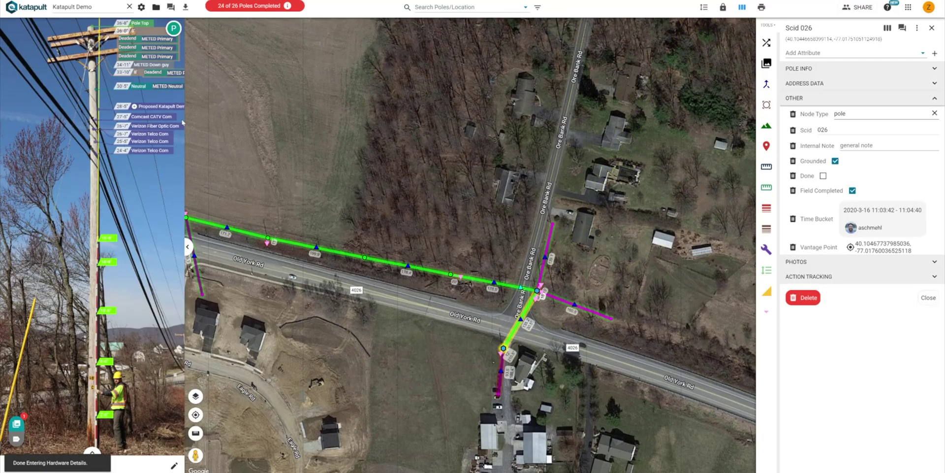
left_click(504, 347)
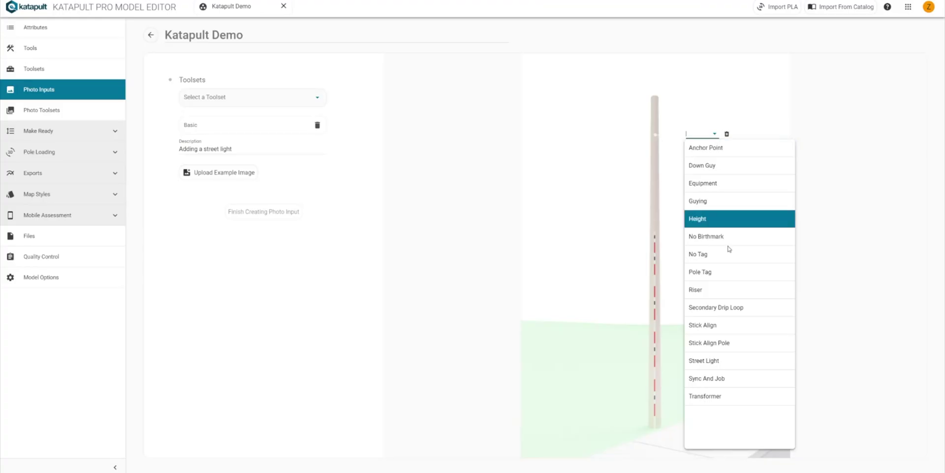
left_click(722, 363)
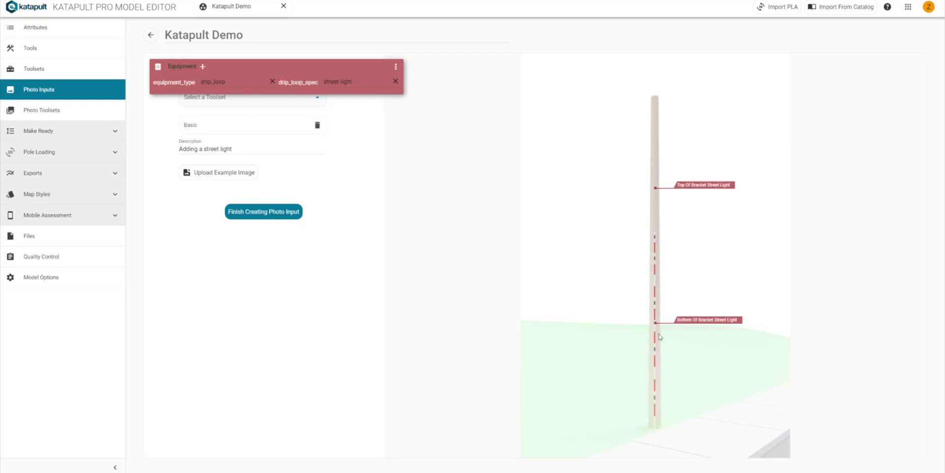
Add the drip loop item, discard the empty type row, and finish the street light photo input
left_click(660, 337)
left_click(579, 225)
scroll(640, 389, "down", 3)
left_click(633, 224)
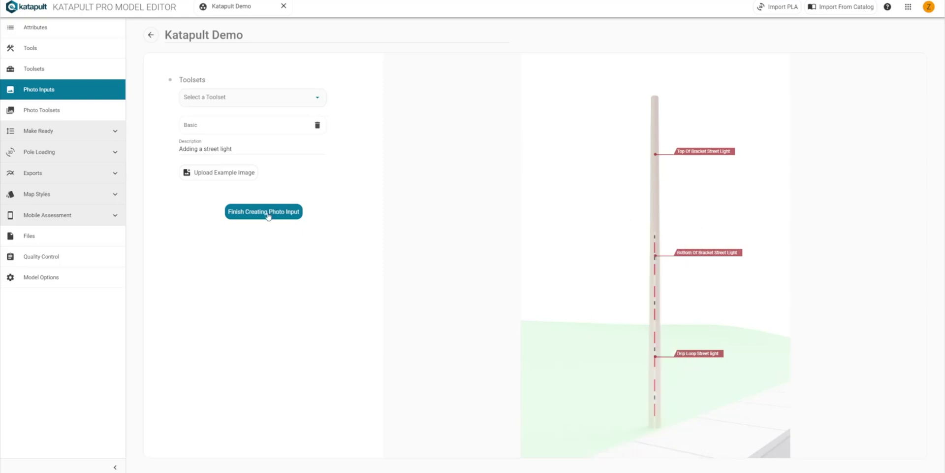
left_click(264, 211)
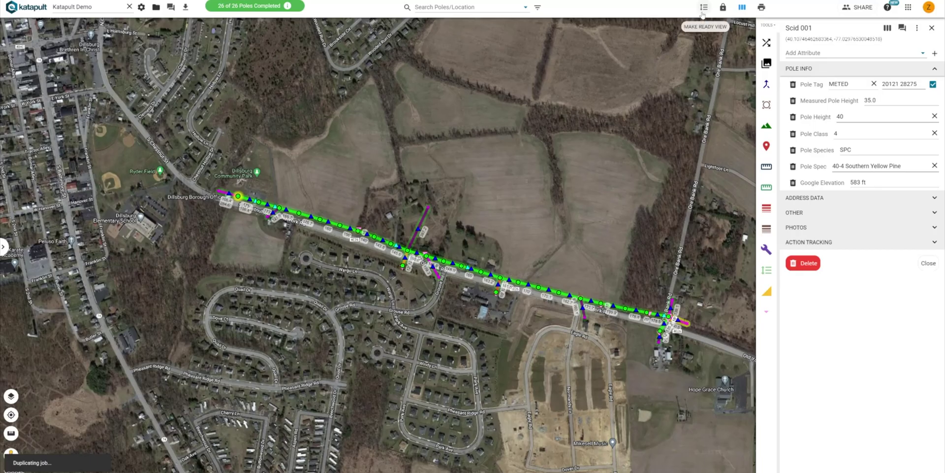
Turn on Make Ready View and calculate make-ready violations for the whole job
left_click(704, 11)
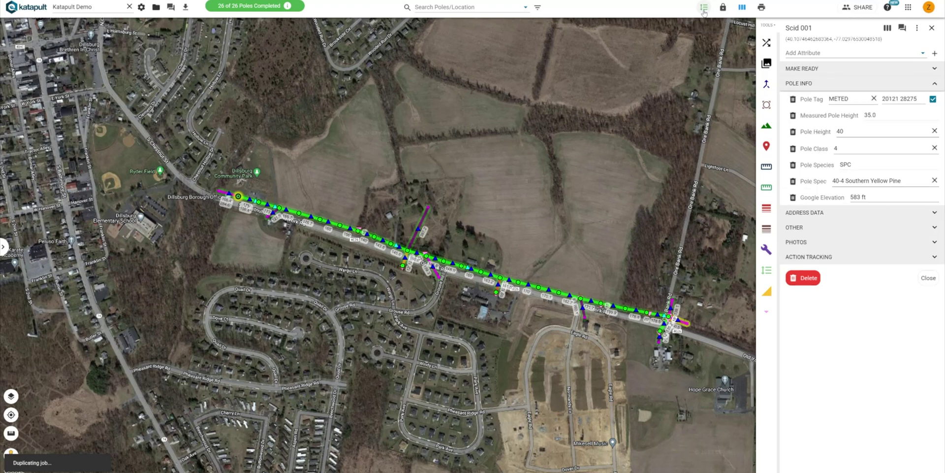
left_click(766, 276)
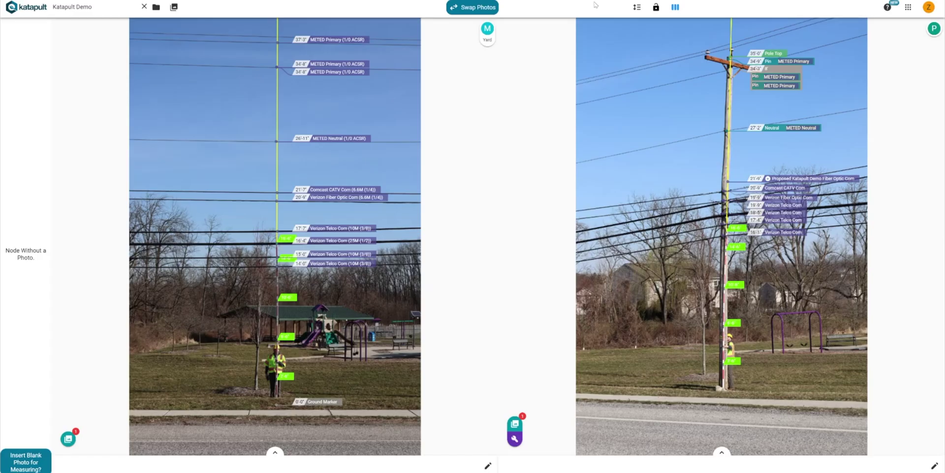
left_click(637, 7)
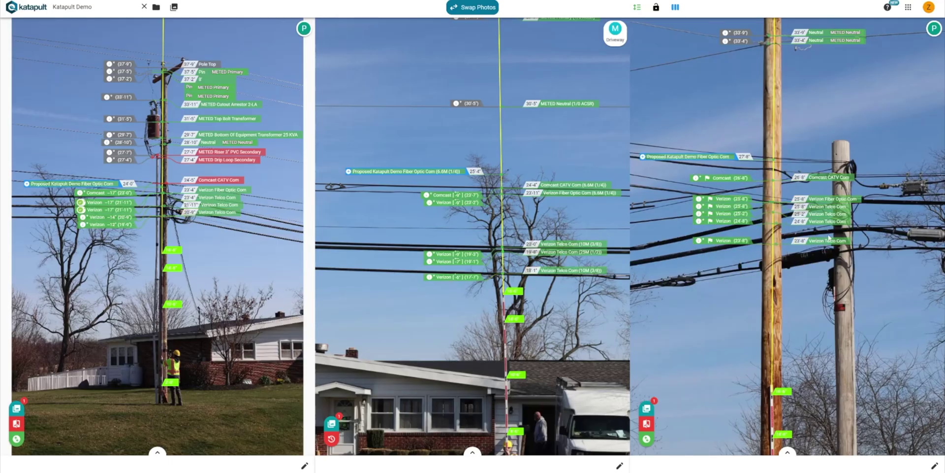
Lower the proposed attachment height by one foot
scroll(789, 168, "down", 3)
scroll(786, 114, "down", 2)
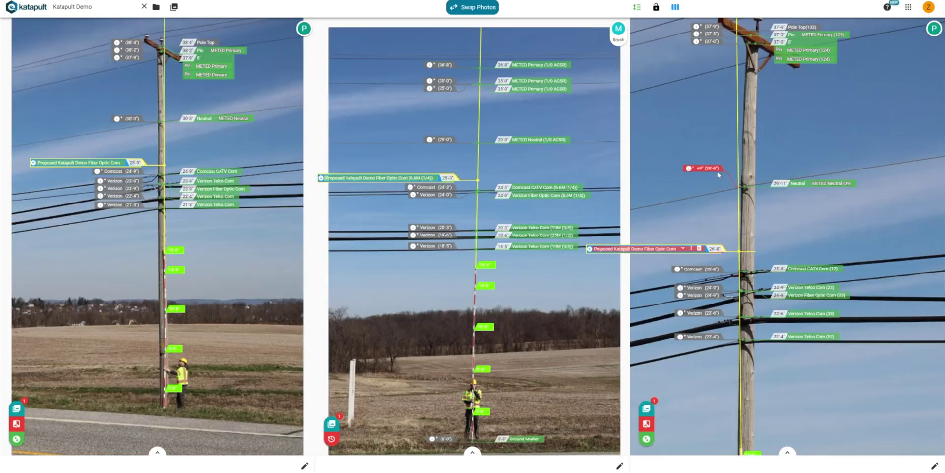
key("Down")
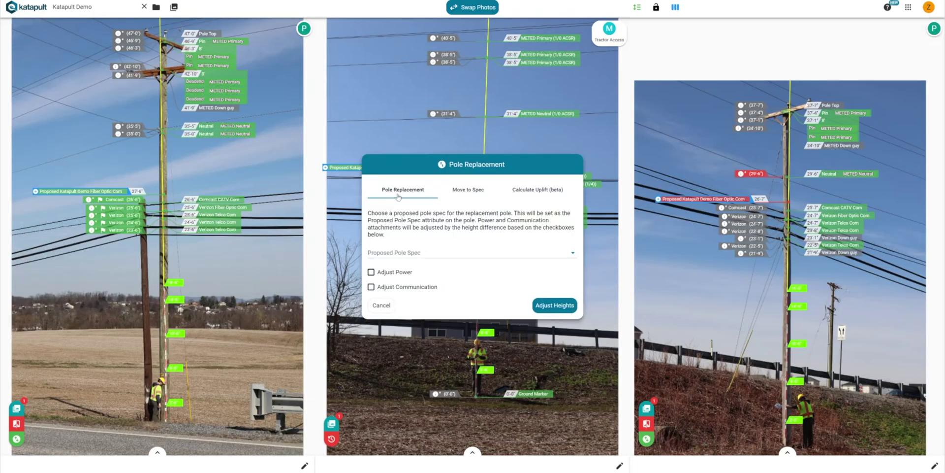
Replace the pole with a 50-3 Southern Yellow Pine spec, adjusting power heights
left_click(411, 253)
type("50-3")
left_click(409, 274)
left_click(372, 272)
left_click(554, 306)
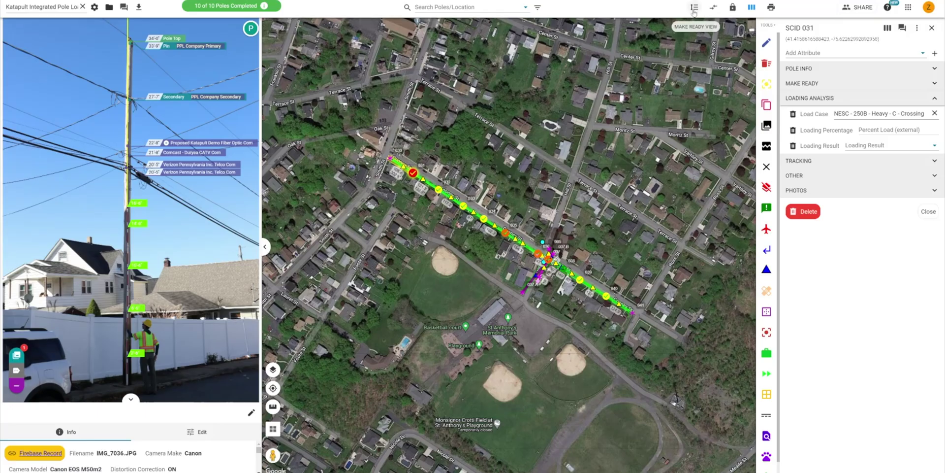
Show pole loading results for SCID 031, then download and open its PLA report PDF
left_click(694, 8)
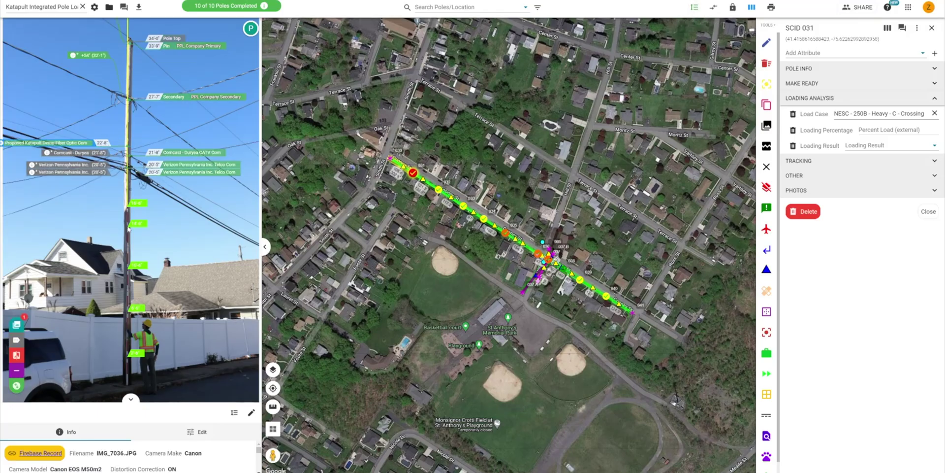
mouse_move(101, 245)
left_mouse_down()
mouse_move(102, 277)
mouse_move(104, 259)
left_mouse_up()
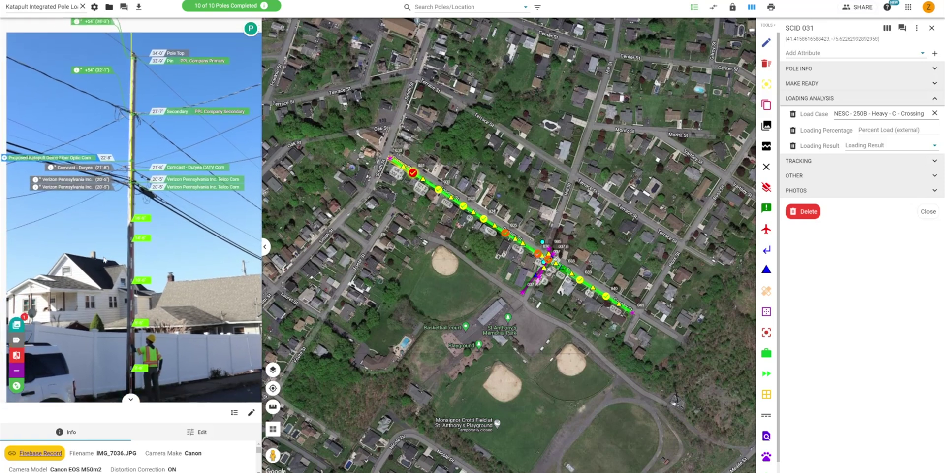
left_click(714, 8)
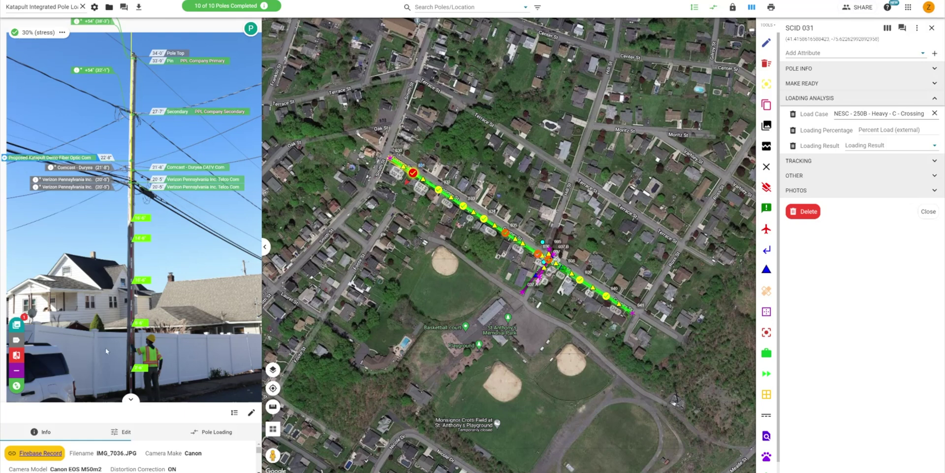
left_click_drag(262, 223, 297, 232)
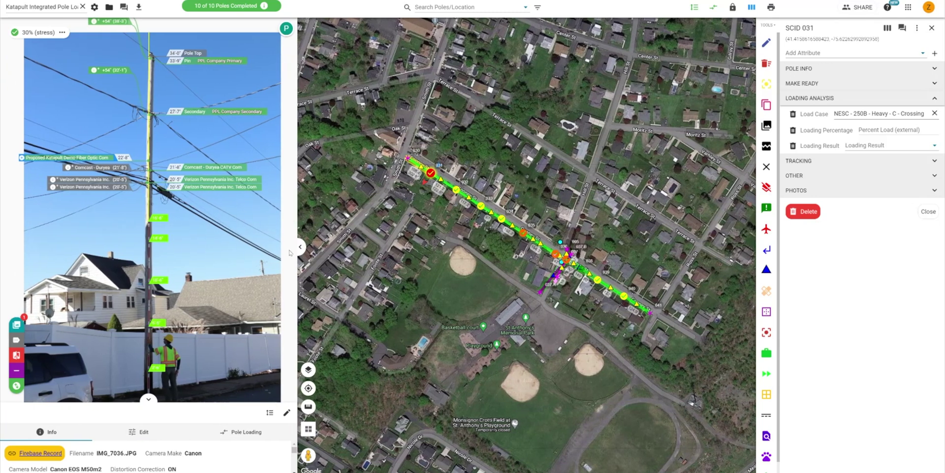
left_click(239, 434)
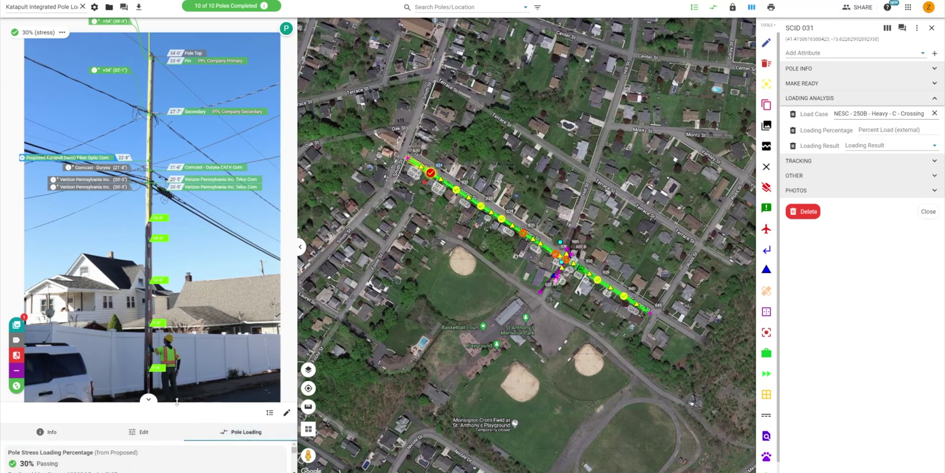
left_click_drag(174, 402, 177, 370)
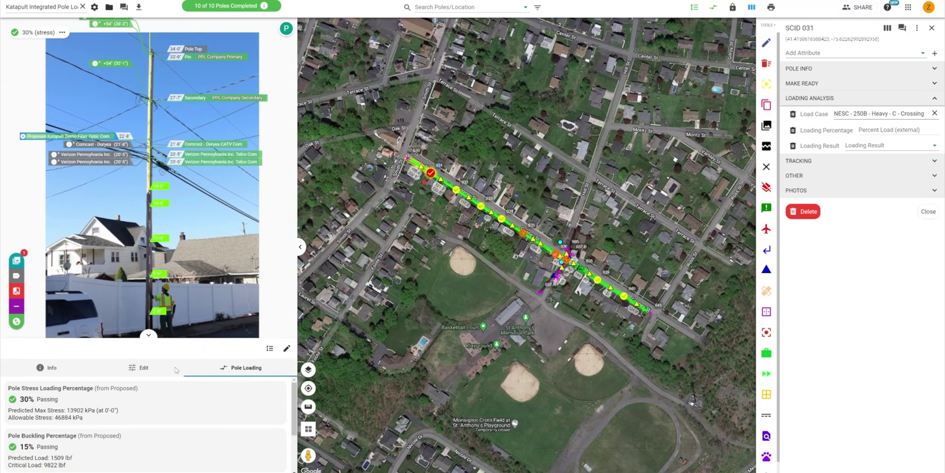
scroll(62, 418, "down", 2)
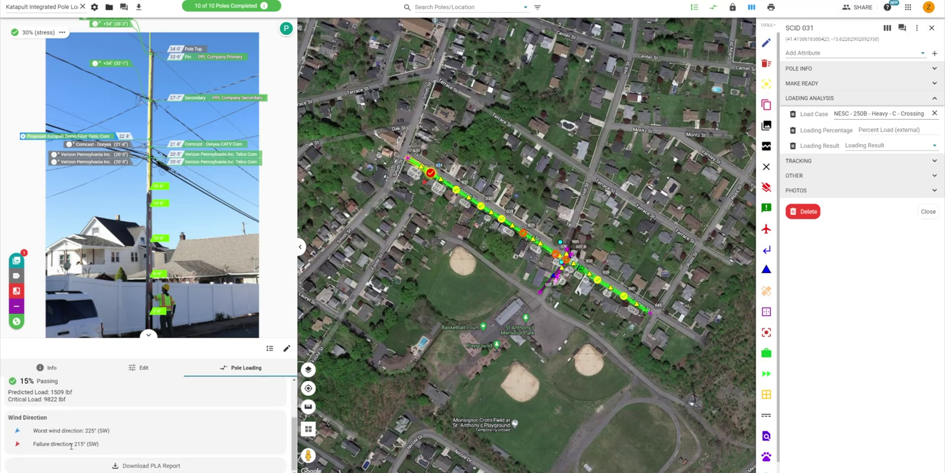
left_click(129, 465)
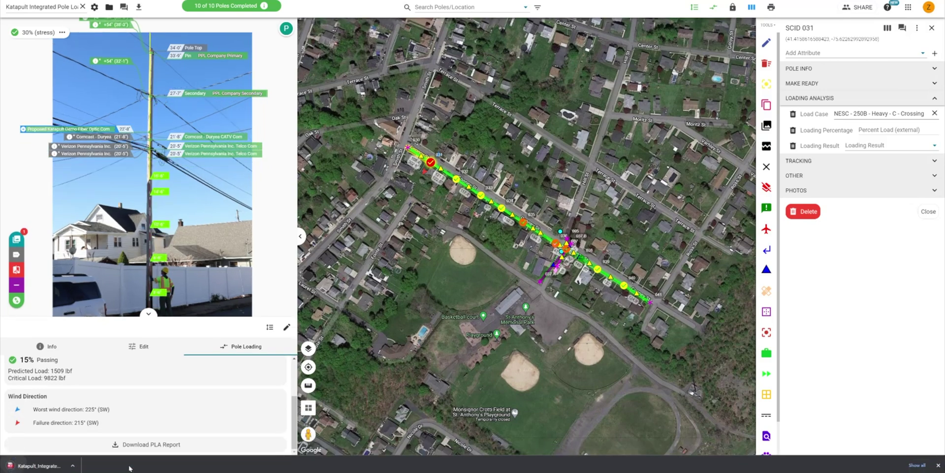
left_click(37, 465)
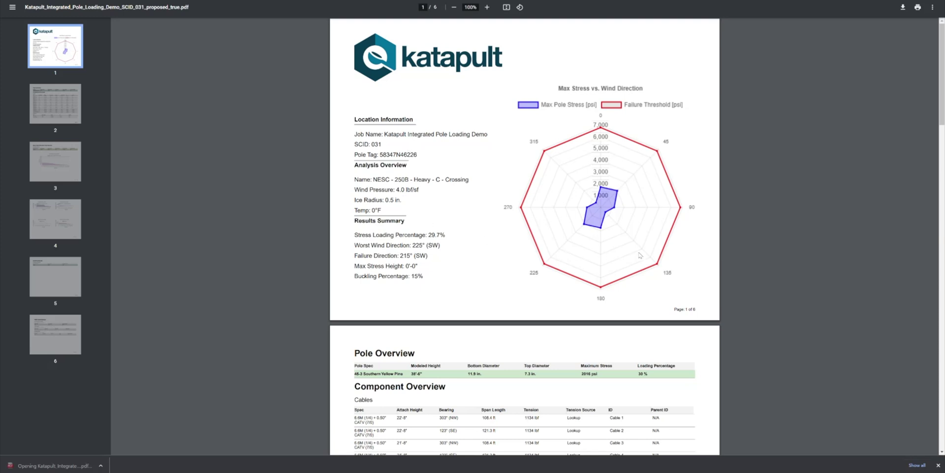
In the Download Manager, select a SPIDACalc JSON 3D model export including proposed heights
scroll(640, 255, "down", 4)
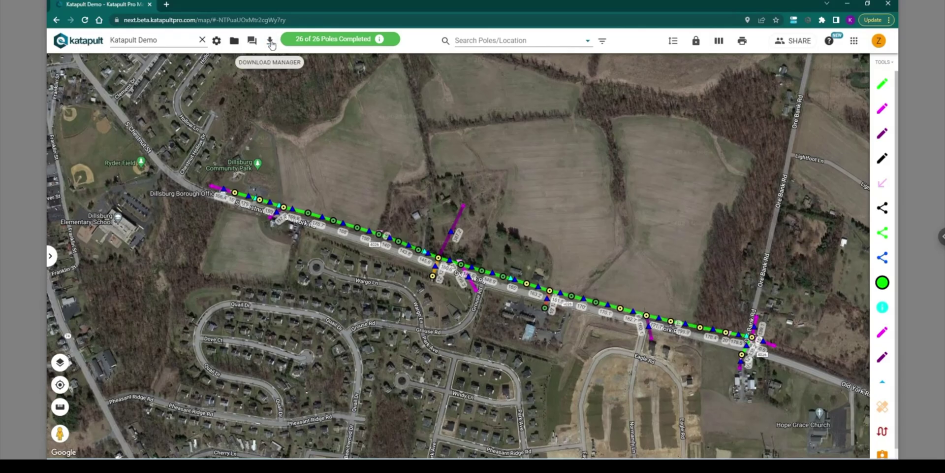
left_click(270, 42)
left_click(478, 236)
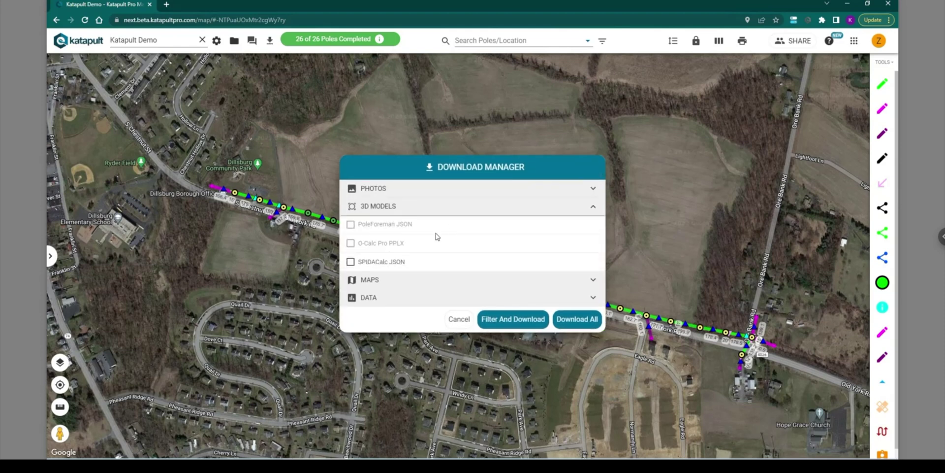
left_click(350, 266)
left_click(447, 309)
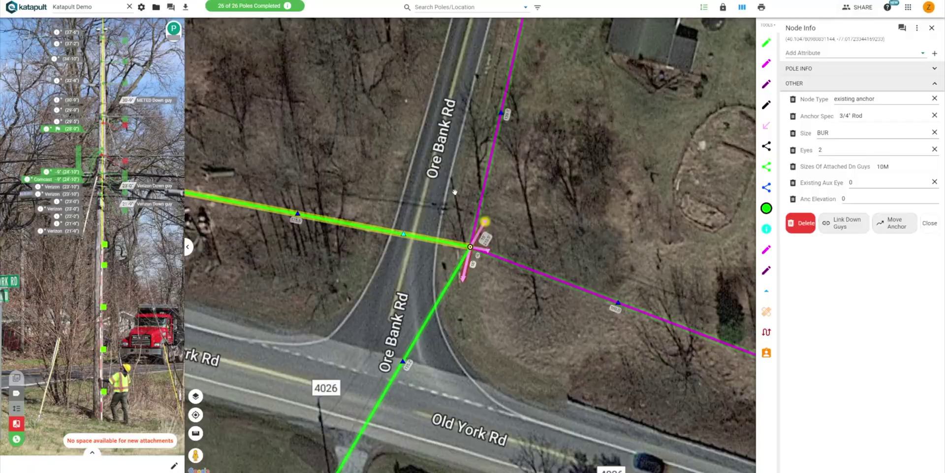
Add a down guy from the fiber attachment to the anchor with 6.6M (1/4" EHS) (7/0) wire and edit its MR note
scroll(583, 286, "down", 1)
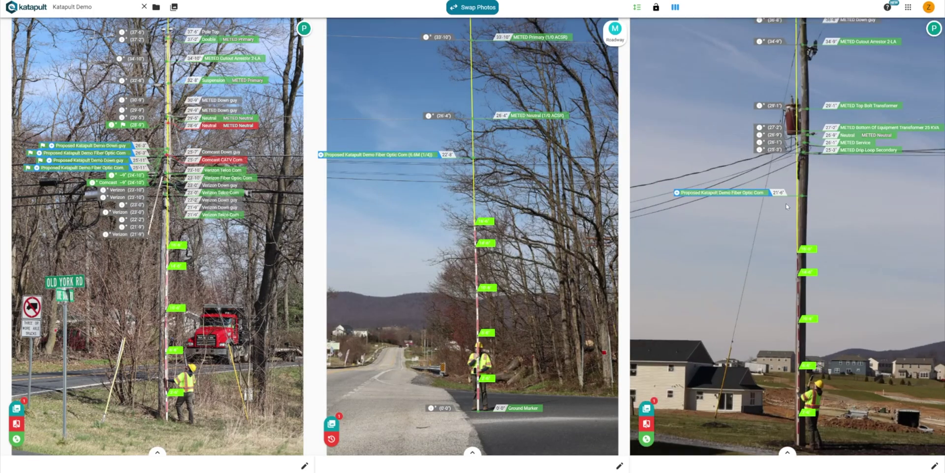
left_click(779, 193)
left_click(739, 193)
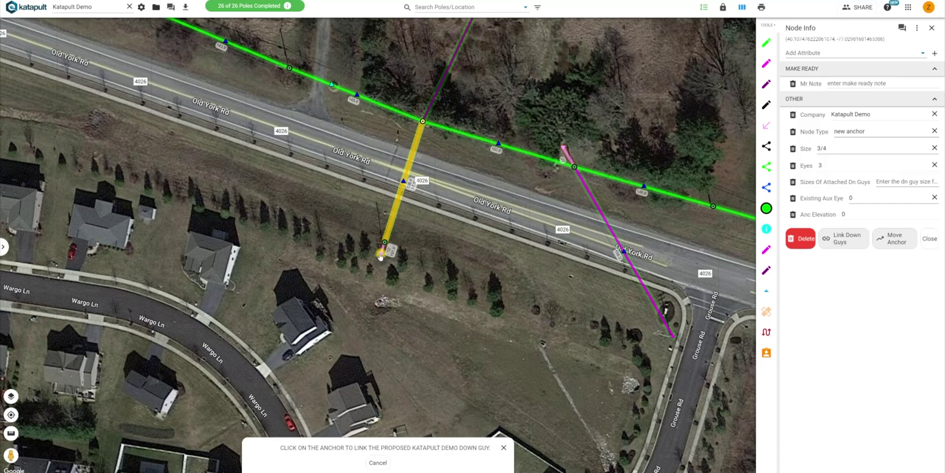
left_click(380, 255)
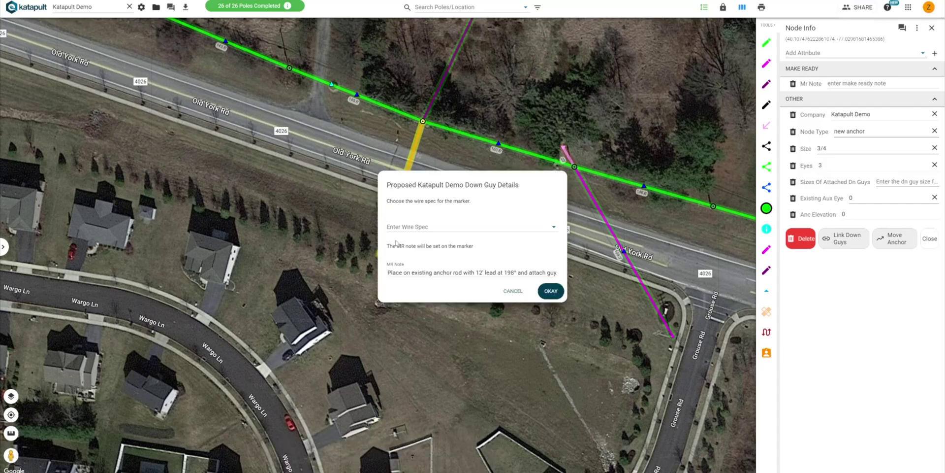
left_click(413, 230)
type("6.6")
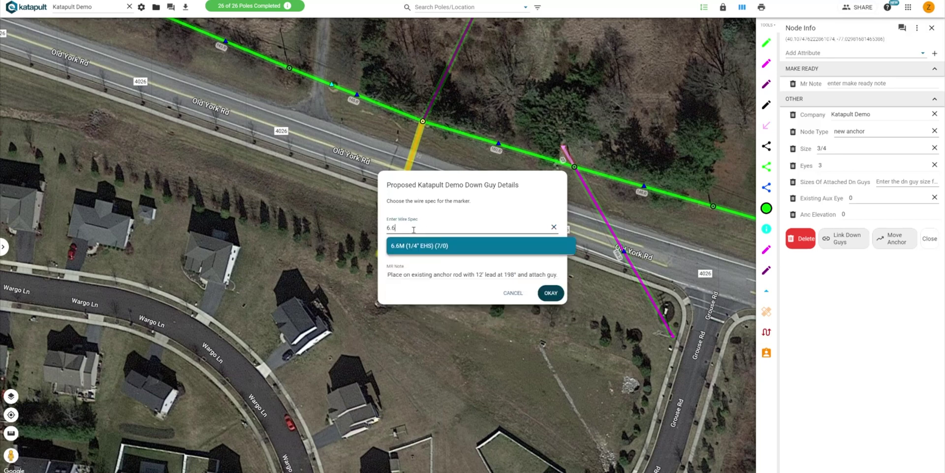
left_click(417, 245)
left_click(619, 278)
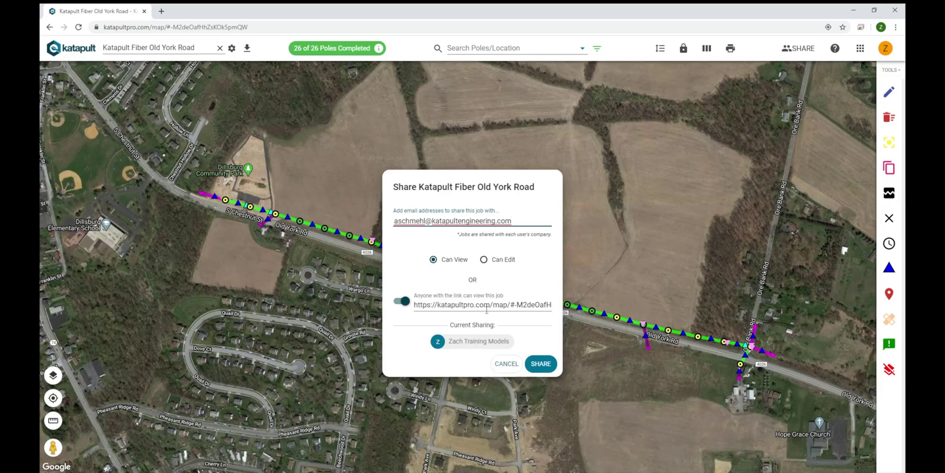
Share the Old York Road job with the entered collaborator address
left_click(547, 367)
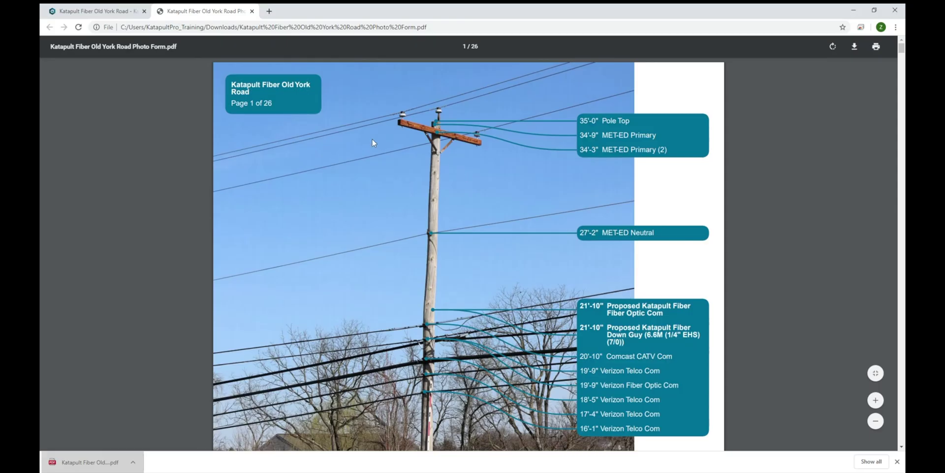
scroll(372, 139, "down", 8)
scroll(376, 176, "down", 3)
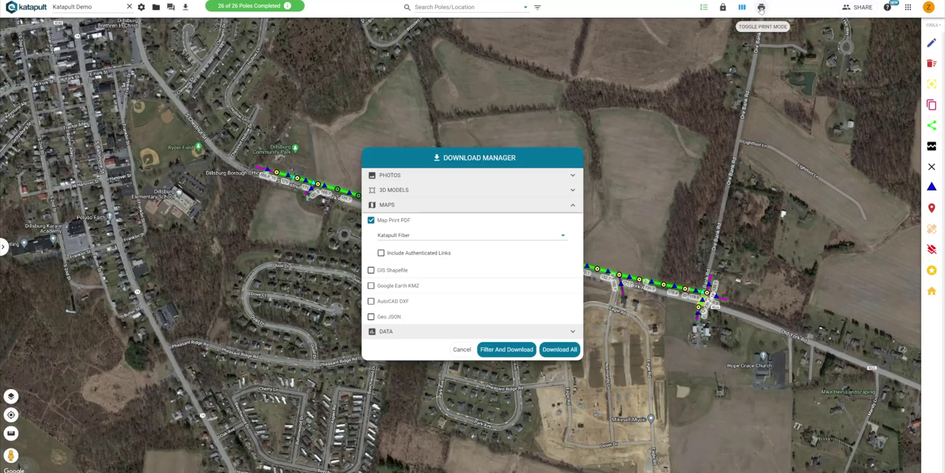
Lay out the map print pages and set the Default photo form font size to 17
left_click(761, 8)
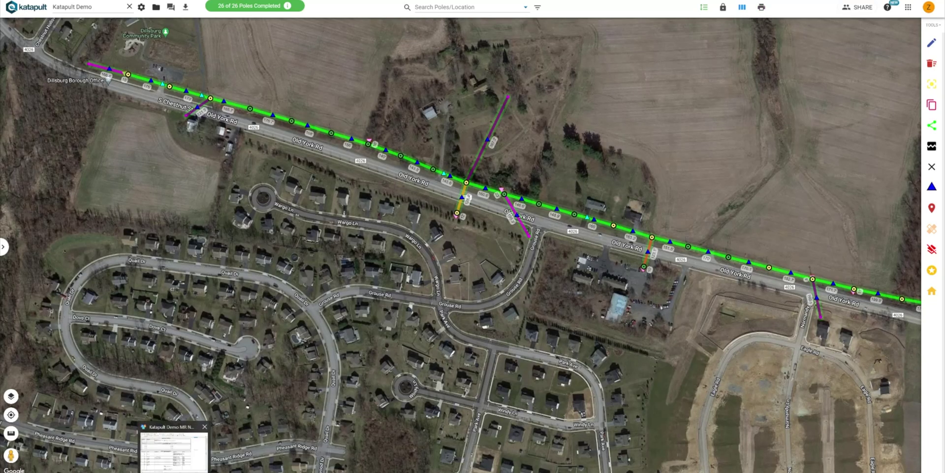
left_click(176, 462)
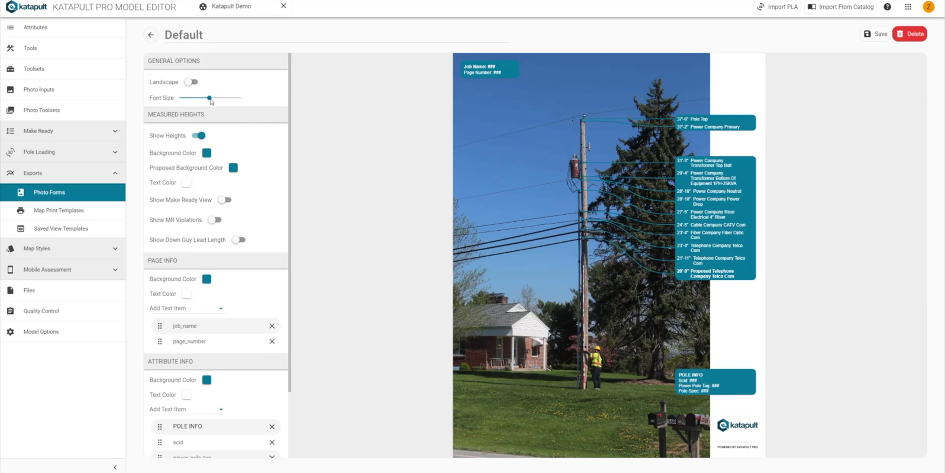
left_click_drag(211, 101, 225, 100)
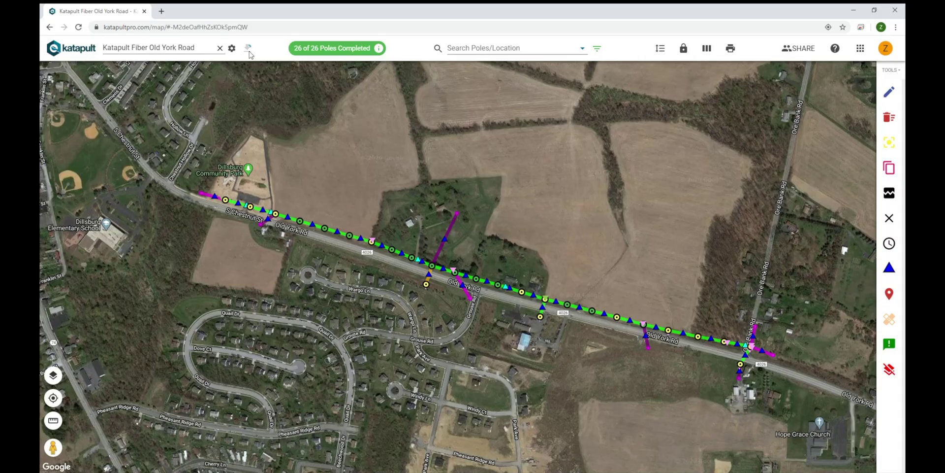
Download the job's Photo Form PDF, KMZ and Map Print PDF from the Download Manager
left_click(248, 48)
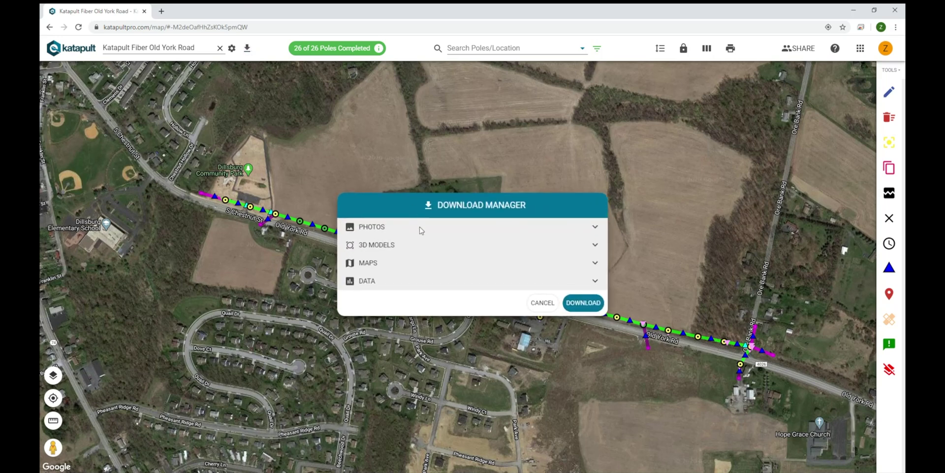
left_click(401, 227)
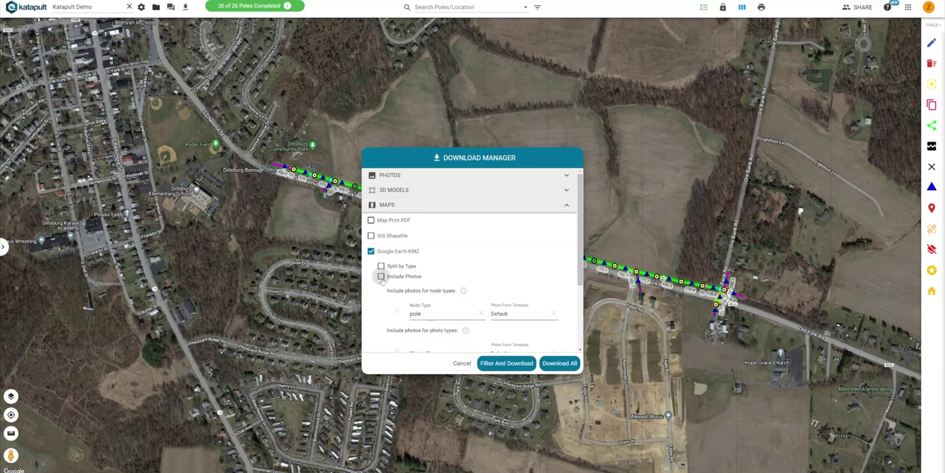
left_click(381, 277)
left_click(557, 364)
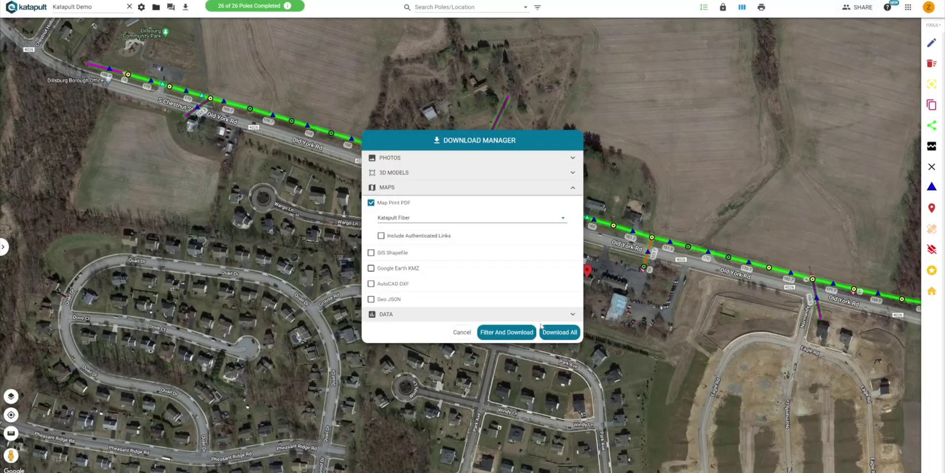
left_click(560, 332)
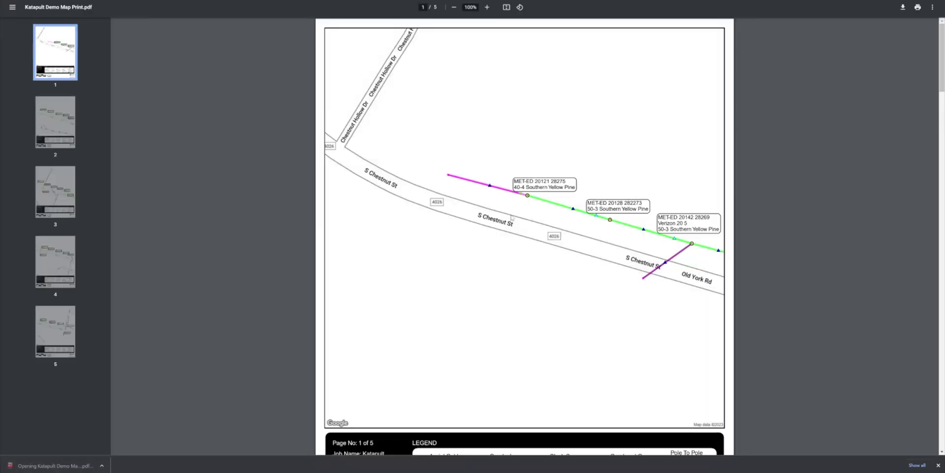
Show the Spreadsheet Exports list under the Data export options
scroll(512, 217, "down", 10)
scroll(656, 335, "down", 10)
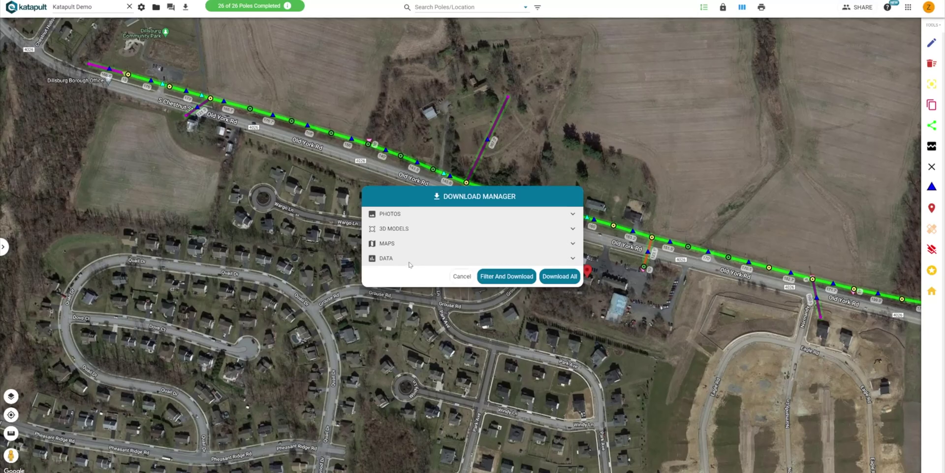
left_click(409, 261)
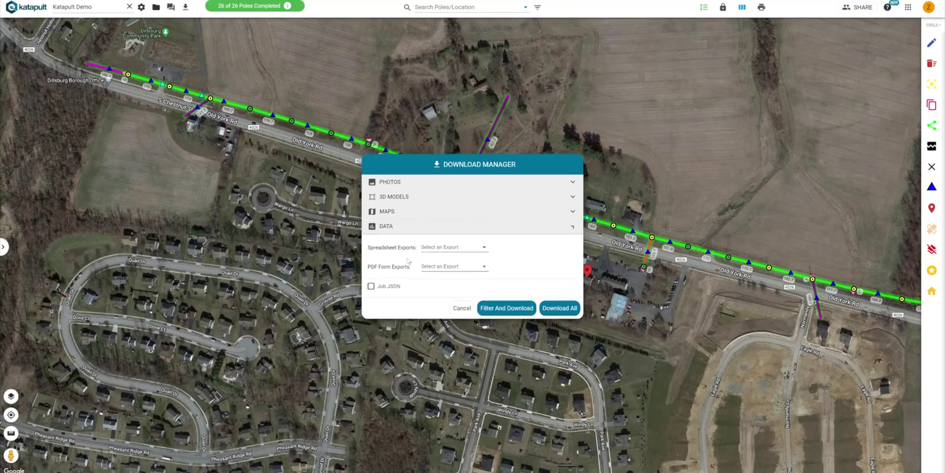
left_click(449, 245)
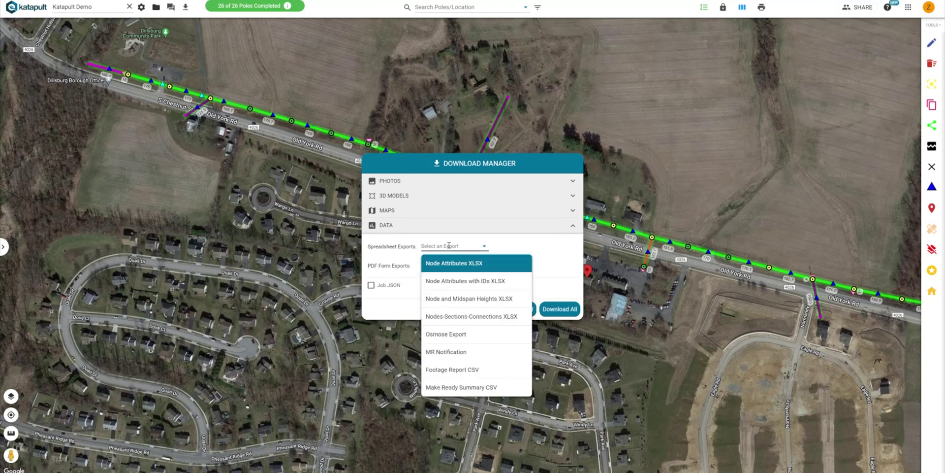